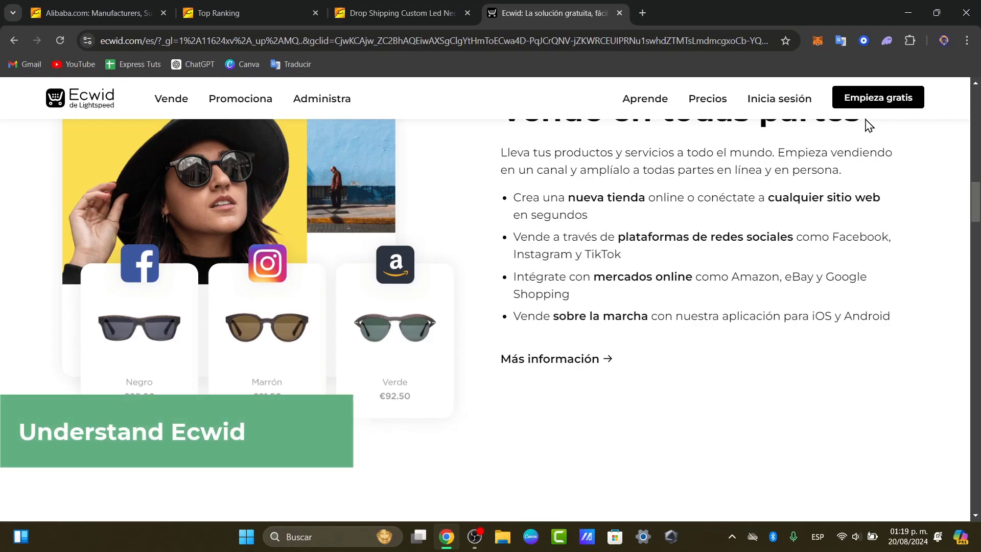
# Sign in to the Ecwid control panel with the Google account, closing the old homepage tab
pyautogui.click(797, 100)
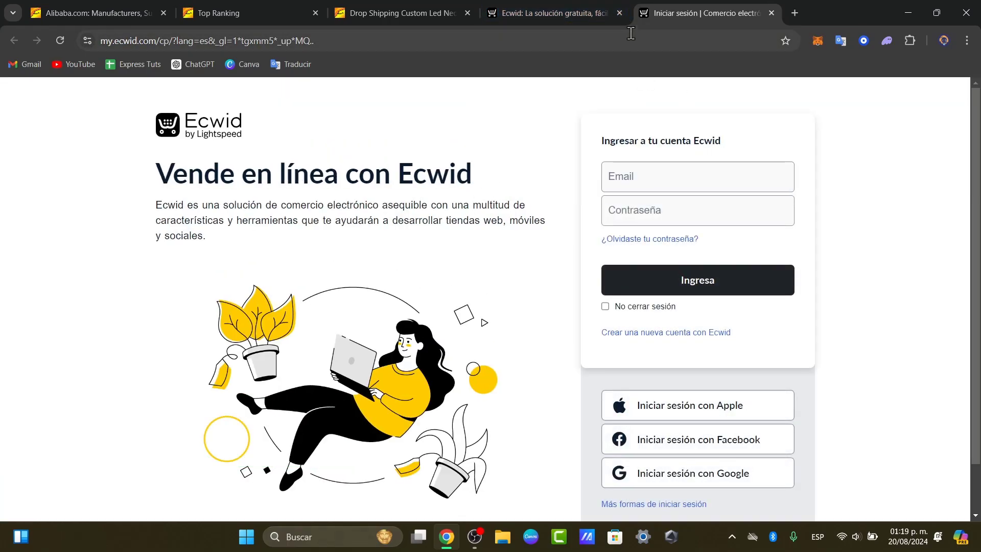
pyautogui.click(620, 13)
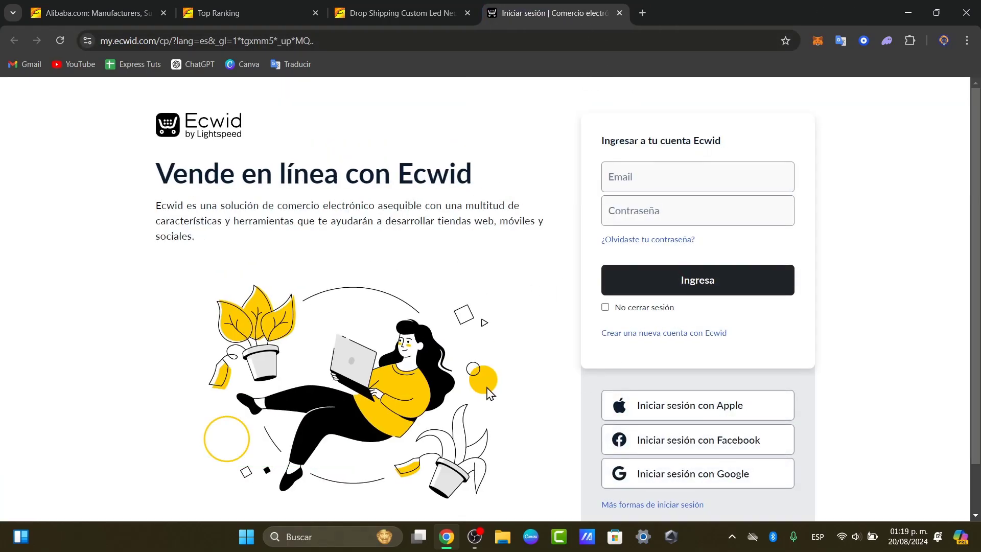
pyautogui.click(759, 471)
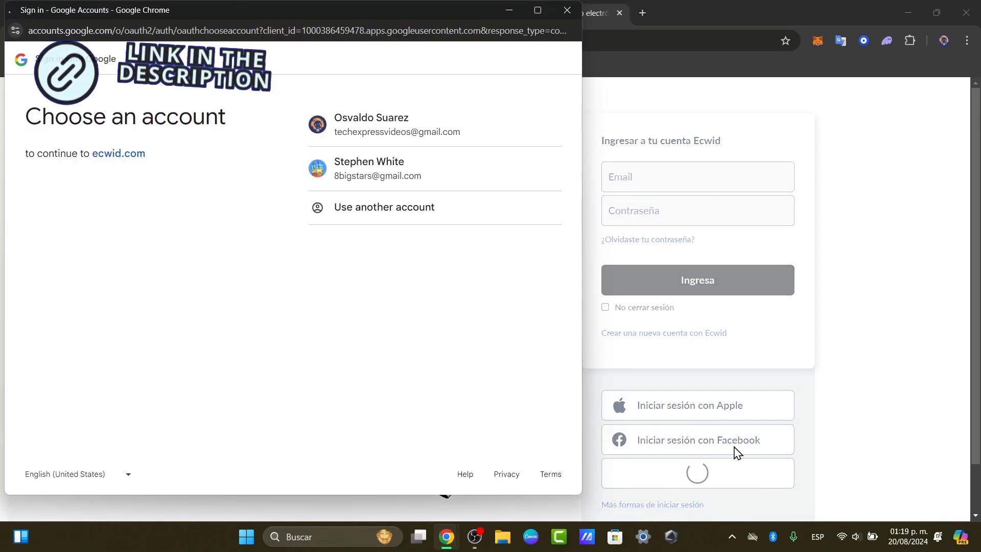
pyautogui.click(431, 128)
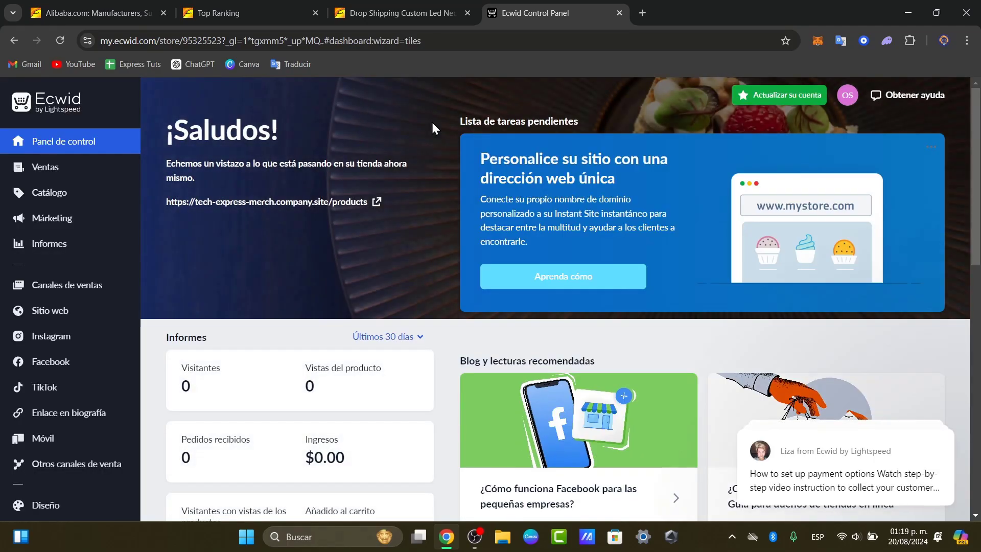
# Review the dashboard's 100% setup checklist and bring up the Configuración flyout
pyautogui.scroll(-13, 467, 193)
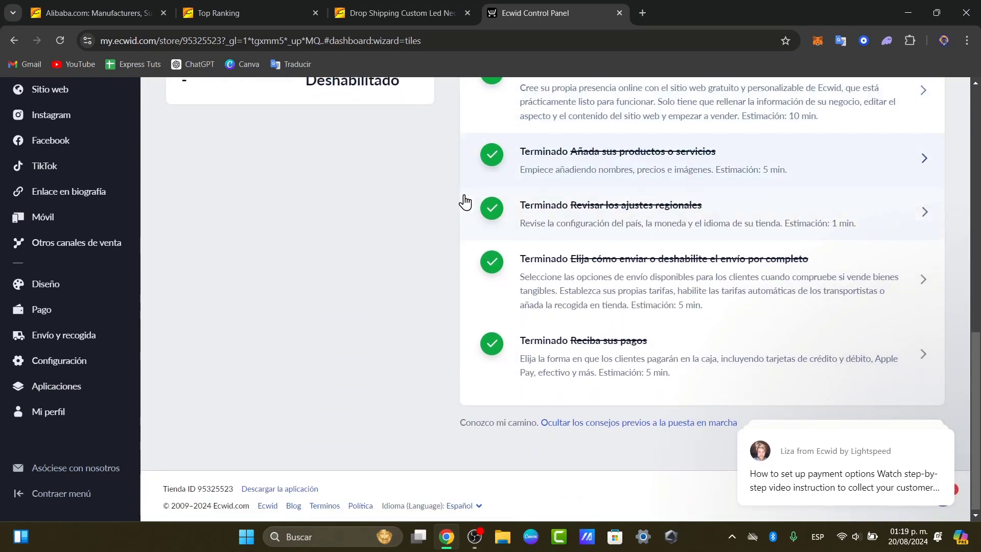
pyautogui.scroll(13, 465, 197)
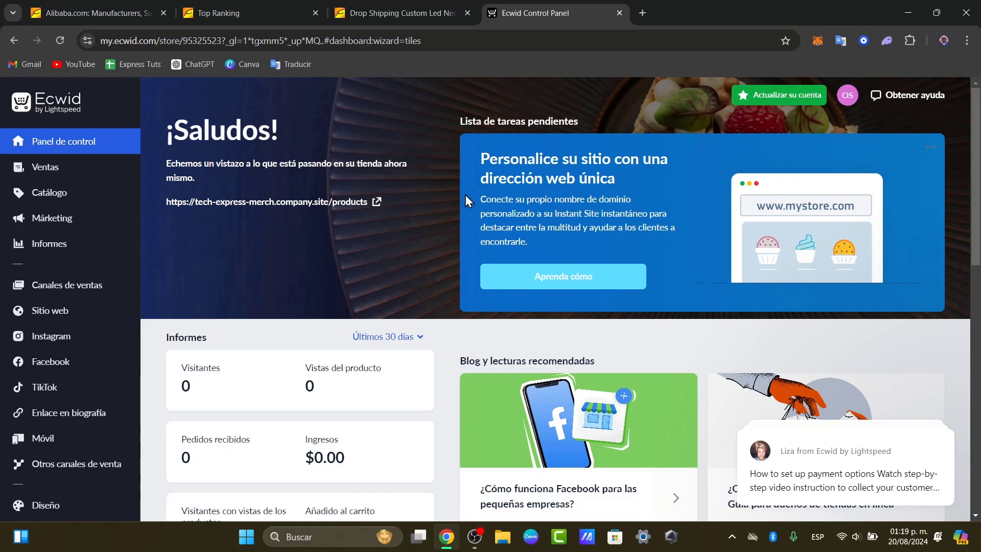
pyautogui.scroll(-8, 103, 383)
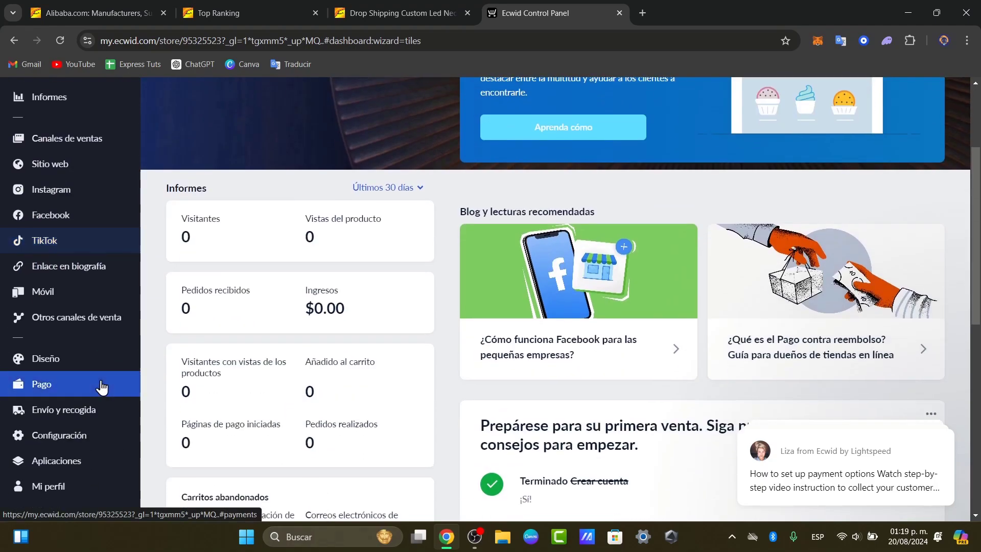
pyautogui.moveTo(85, 360)
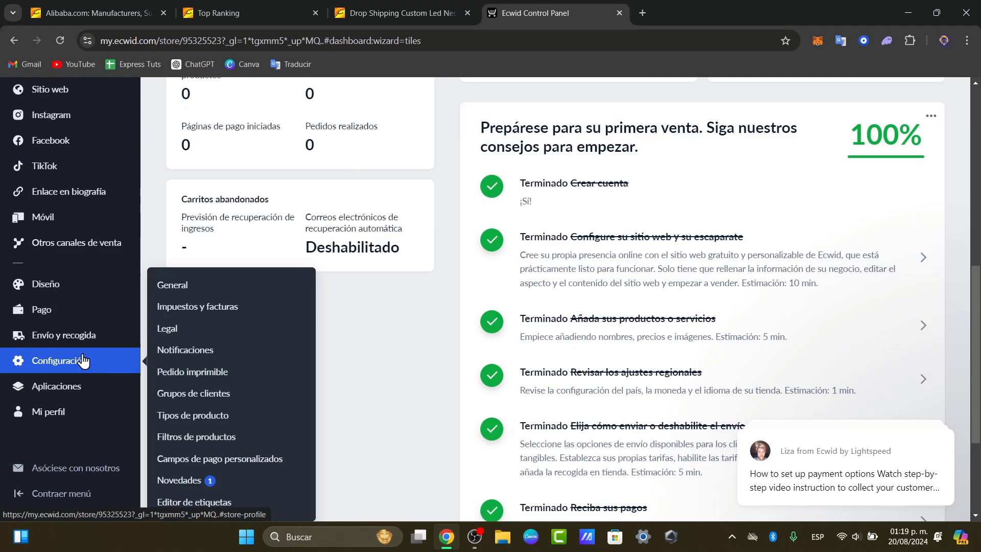
# Open General settings and look through the Regional, Cart and Tracking tabs, returning to Regional settings
pyautogui.click(207, 284)
pyautogui.click(313, 169)
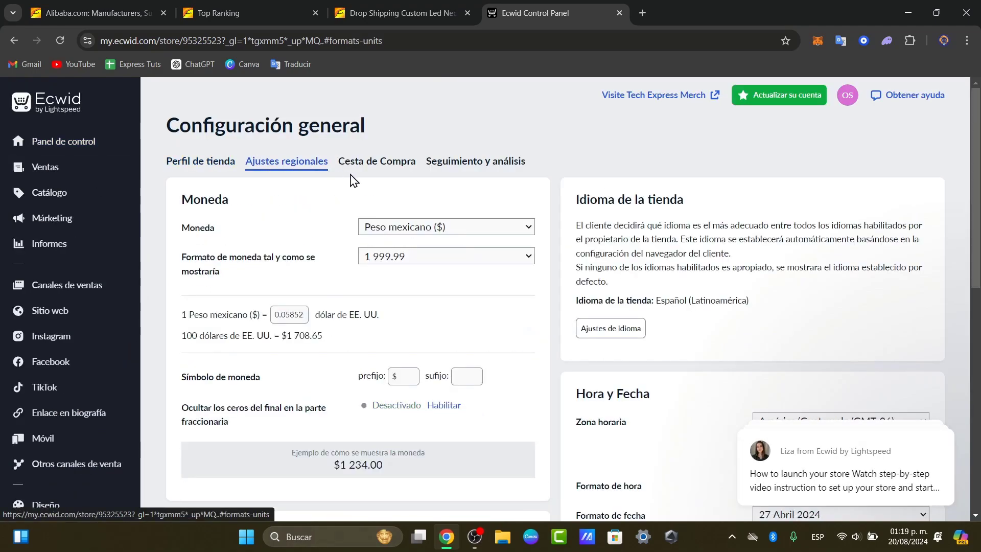
pyautogui.click(380, 173)
pyautogui.click(467, 163)
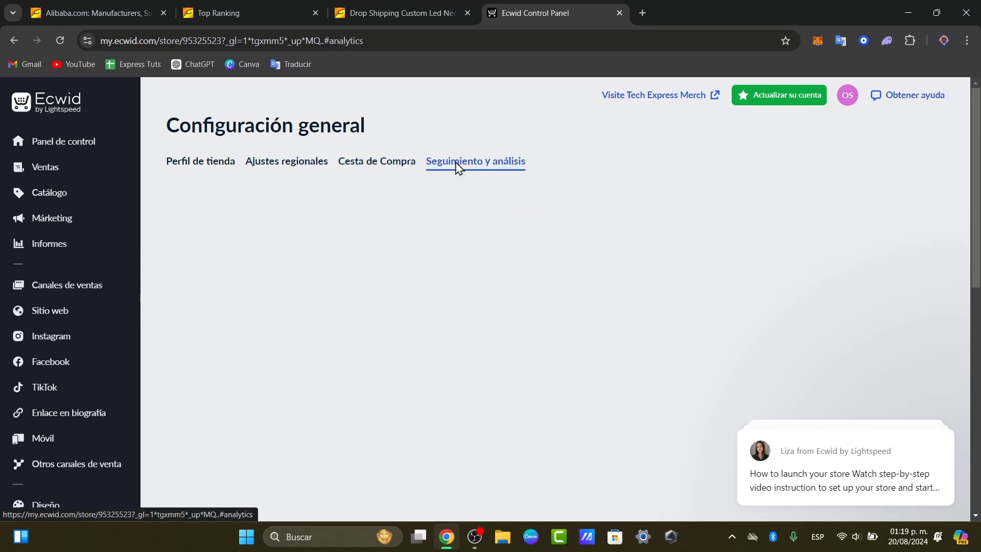
pyautogui.click(305, 165)
# Set the store currency to Dólar de EE. UU. ($), stay on the page, and save
pyautogui.click(379, 224)
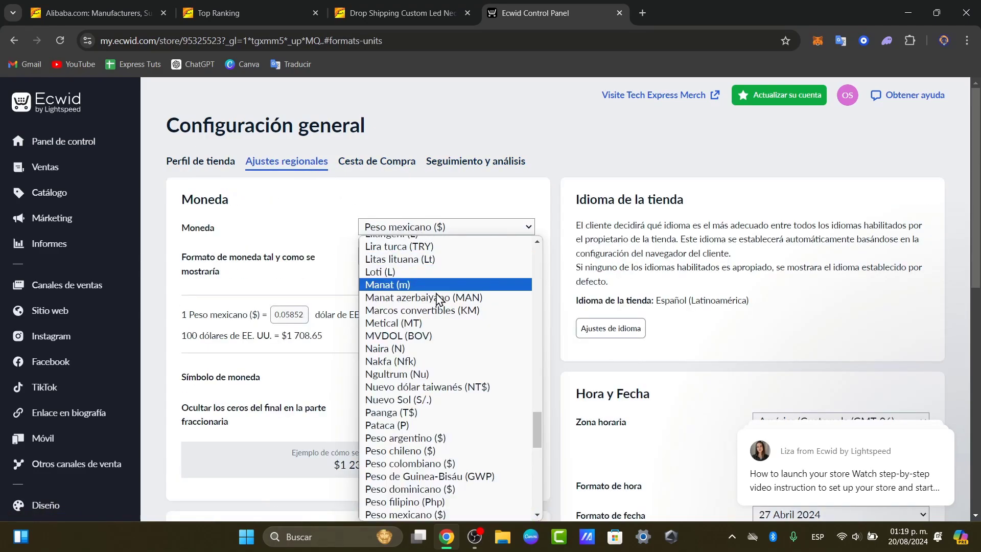
pyautogui.scroll(-10, 439, 317)
pyautogui.scroll(15, 440, 353)
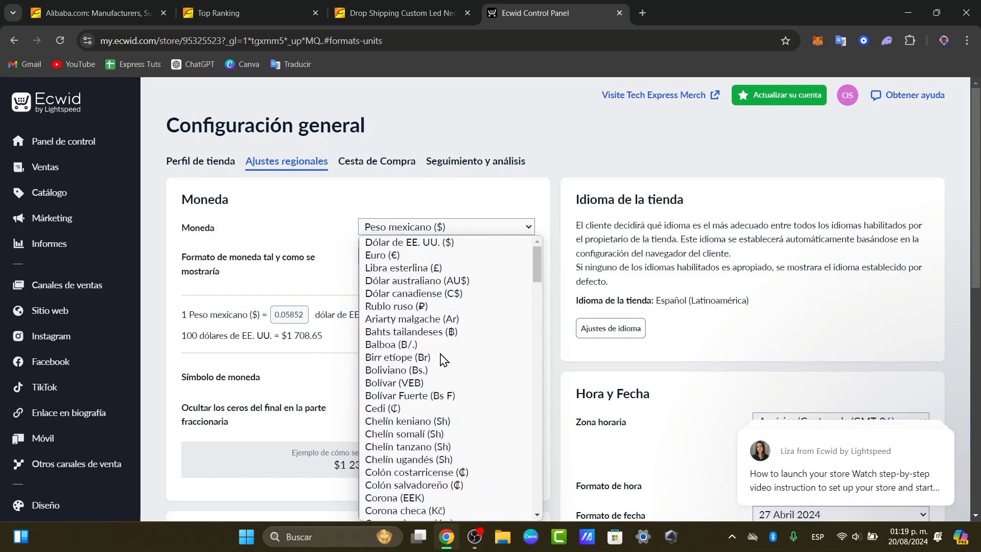
pyautogui.click(444, 245)
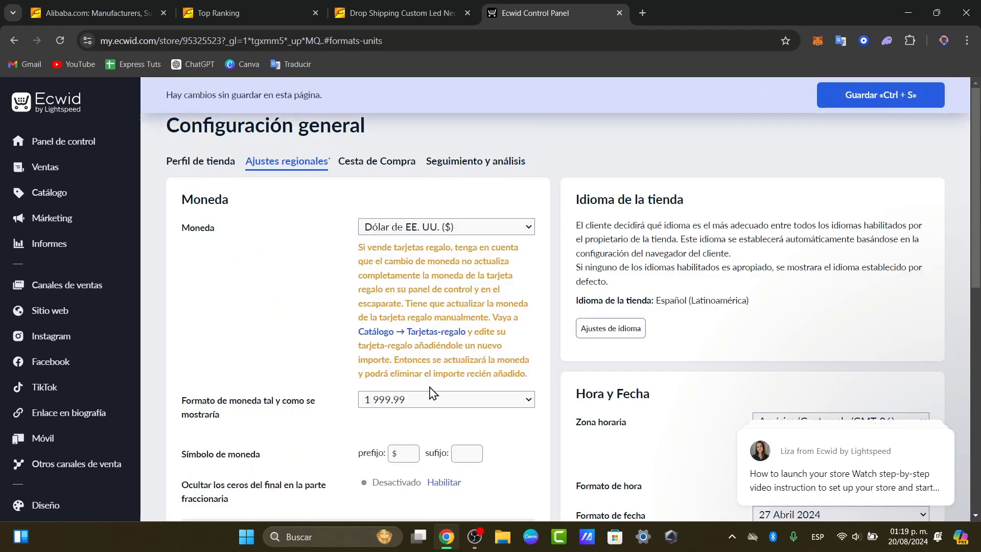
pyautogui.scroll(-3, 433, 394)
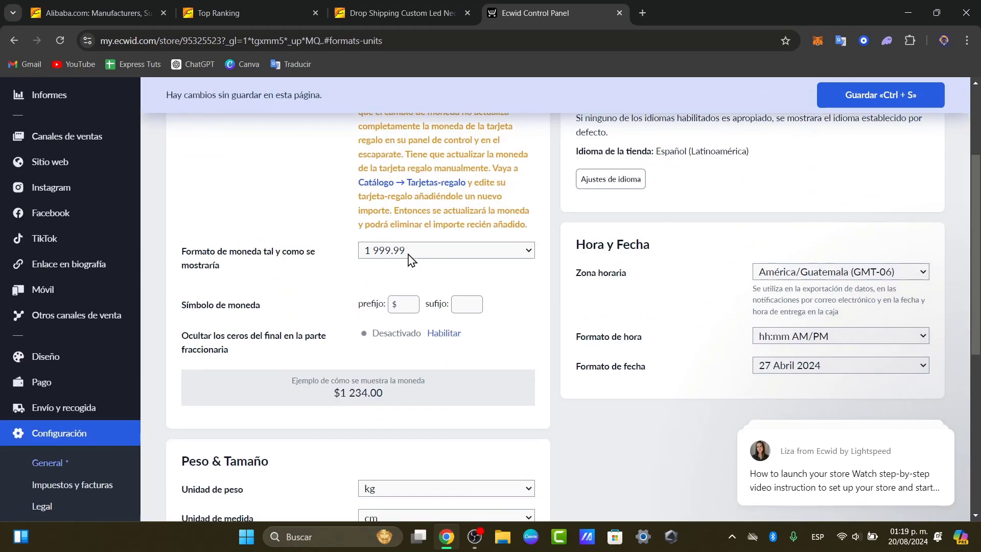
pyautogui.scroll(-7, 400, 367)
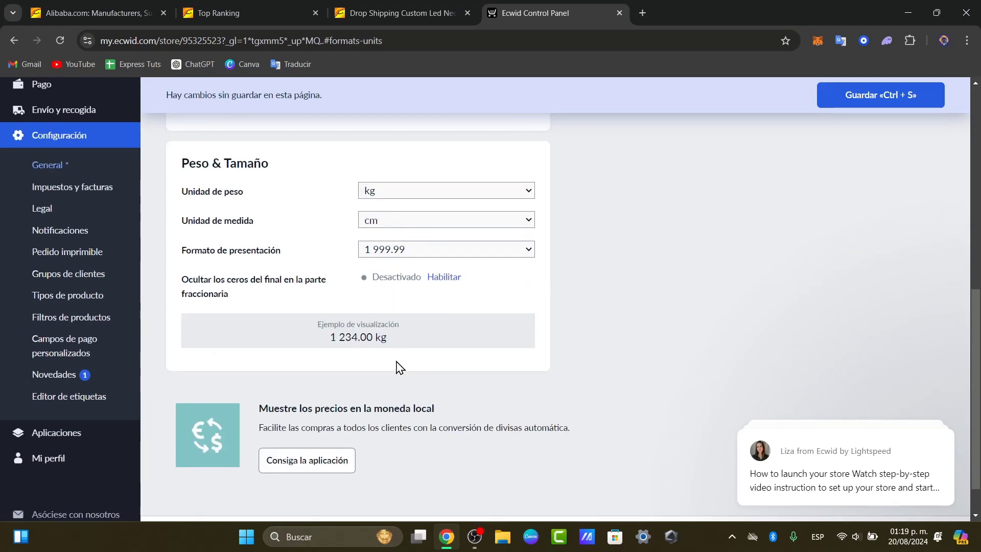
pyautogui.moveTo(819, 369)
pyautogui.scroll(10, 819, 369)
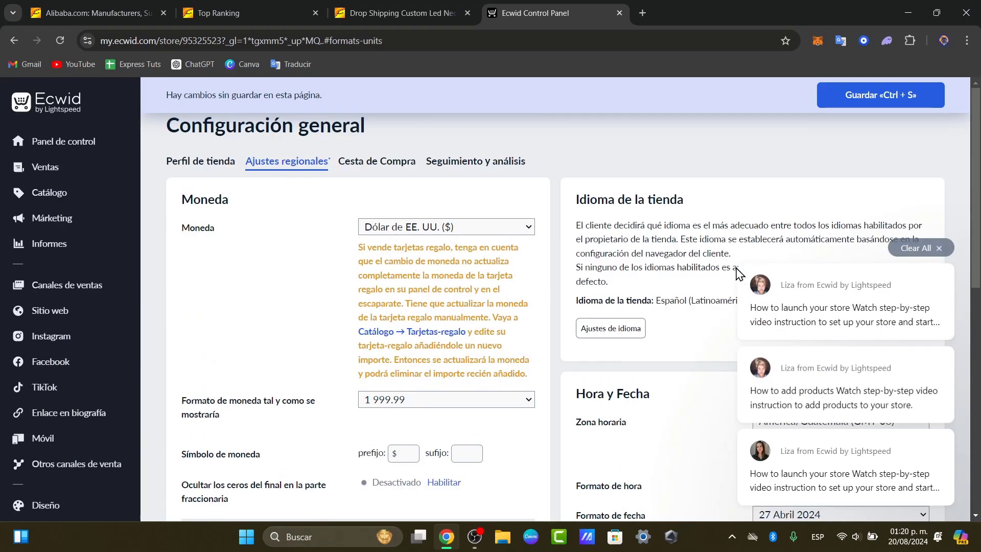
pyautogui.click(607, 333)
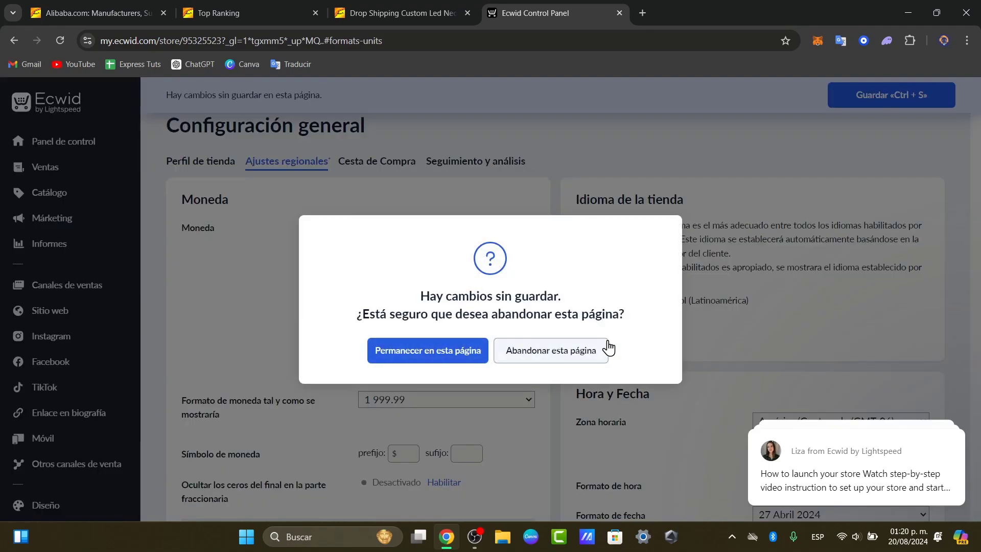
pyautogui.click(469, 353)
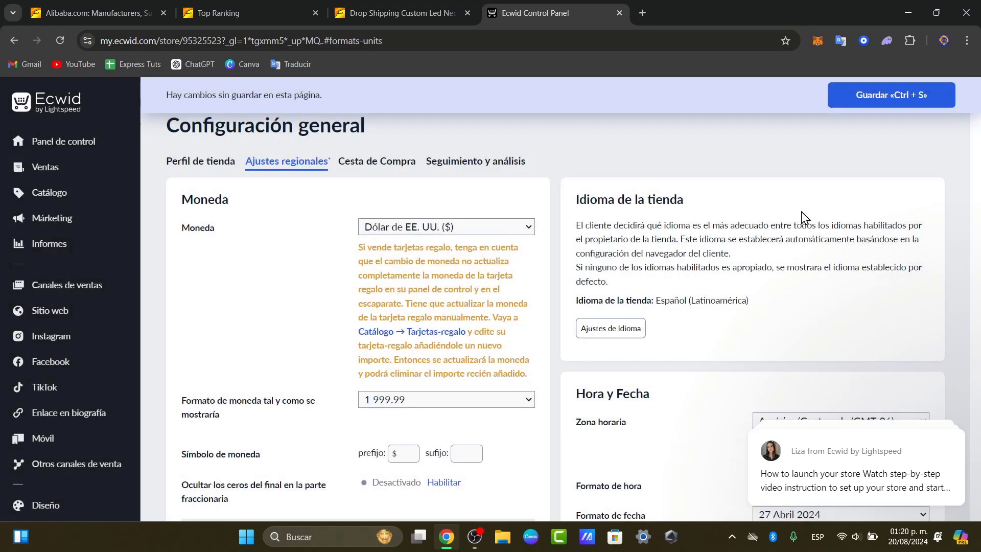
pyautogui.click(897, 98)
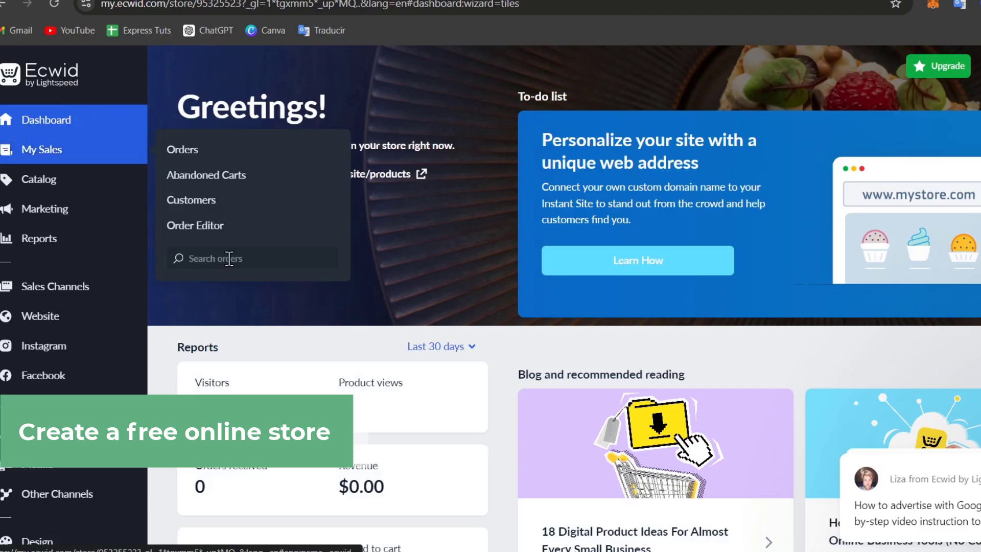
# Scroll the dashboard and view the Orders list under My Sales
pyautogui.scroll(-10, 714, 176)
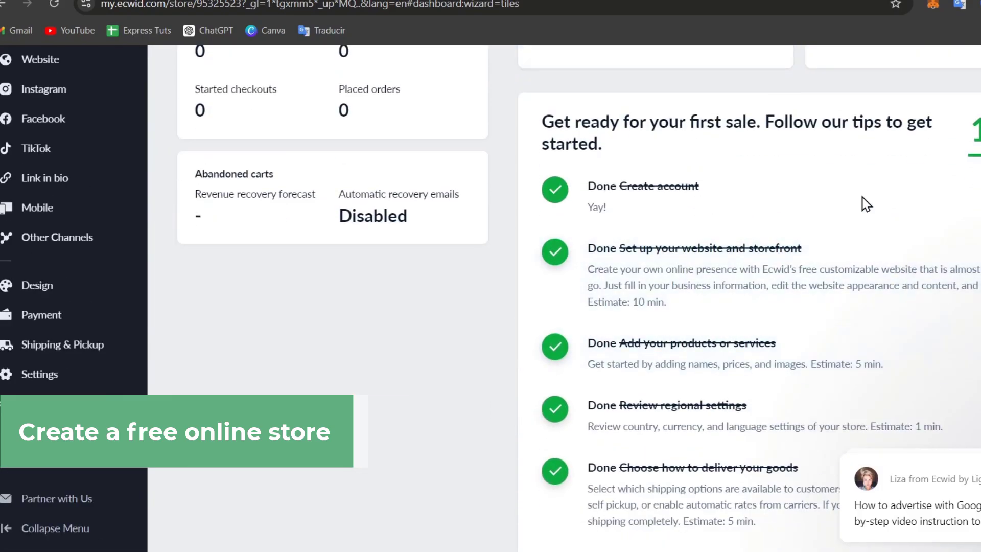
pyautogui.scroll(-4, 807, 166)
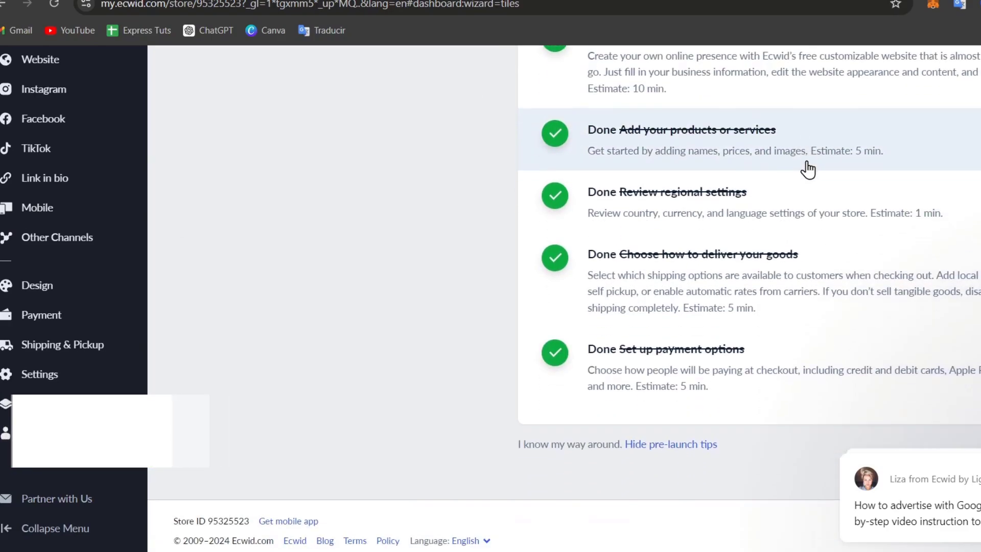
pyautogui.scroll(10, 807, 169)
pyautogui.click(54, 162)
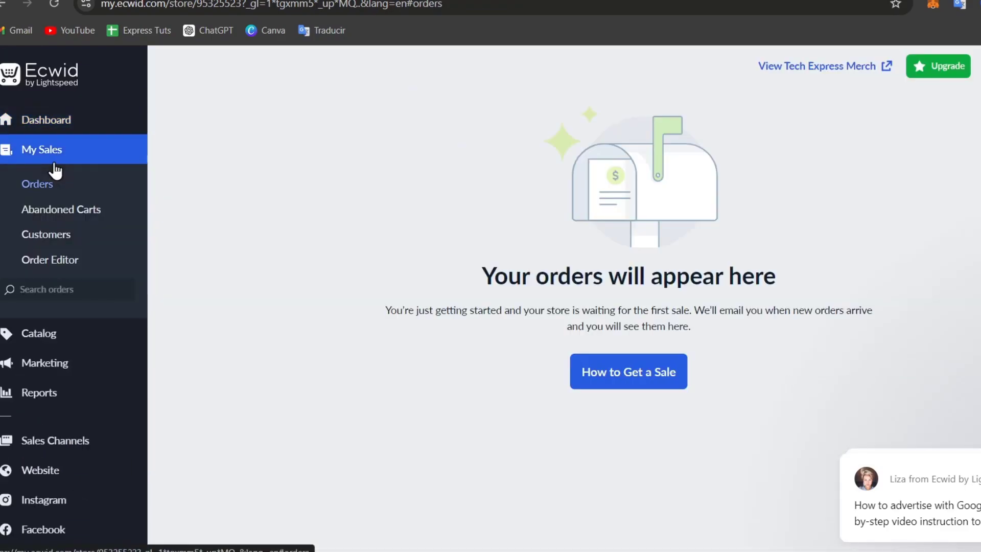
# Open Catalog > Products, listing the embroidered stroller blanket quilt and cotton winter cap
pyautogui.click(48, 334)
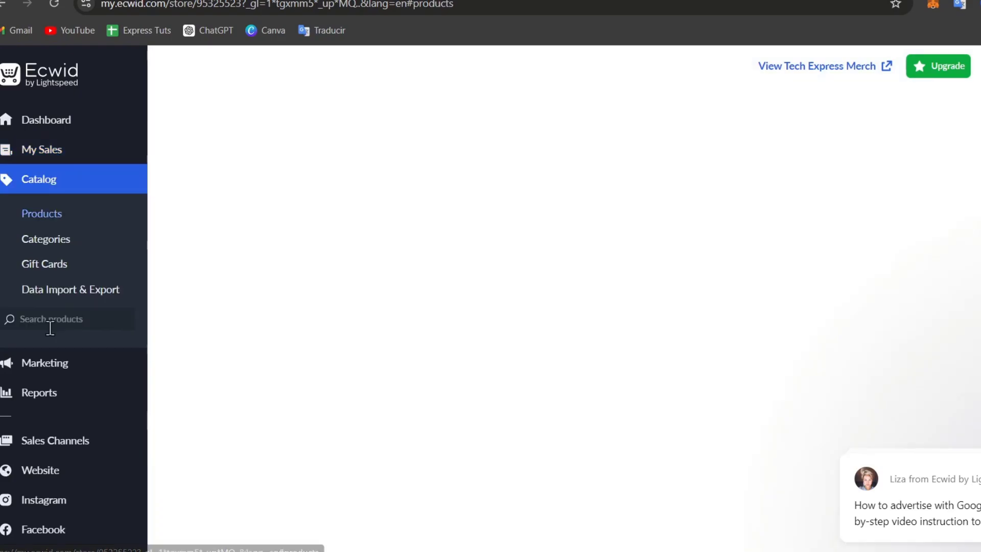
pyautogui.moveTo(77, 366)
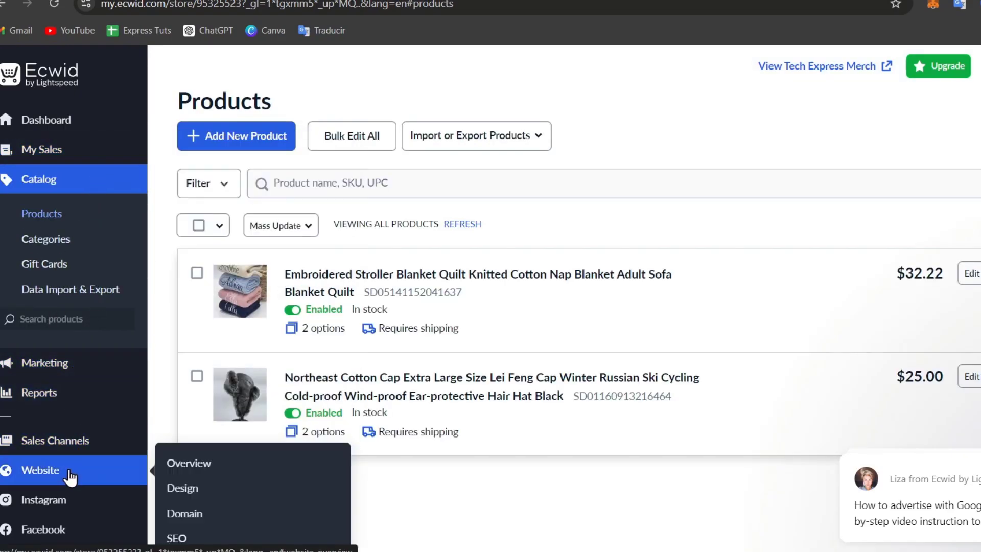
pyautogui.scroll(-10, 85, 511)
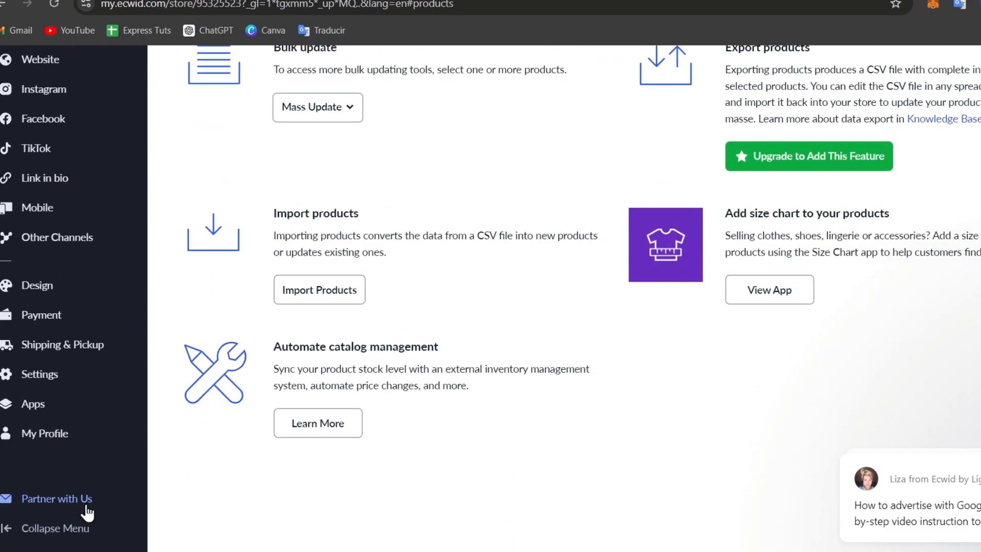
pyautogui.moveTo(69, 438)
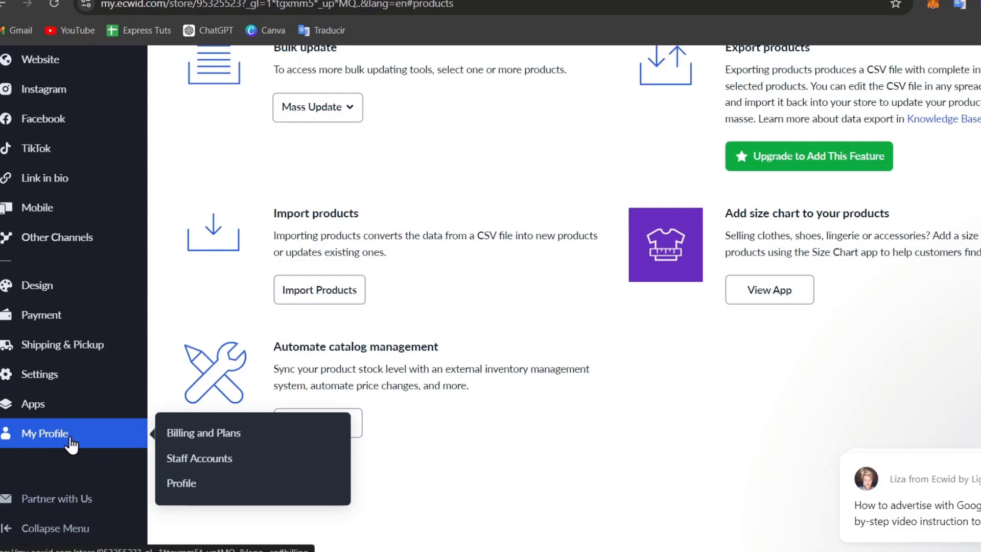
pyautogui.scroll(3, 77, 368)
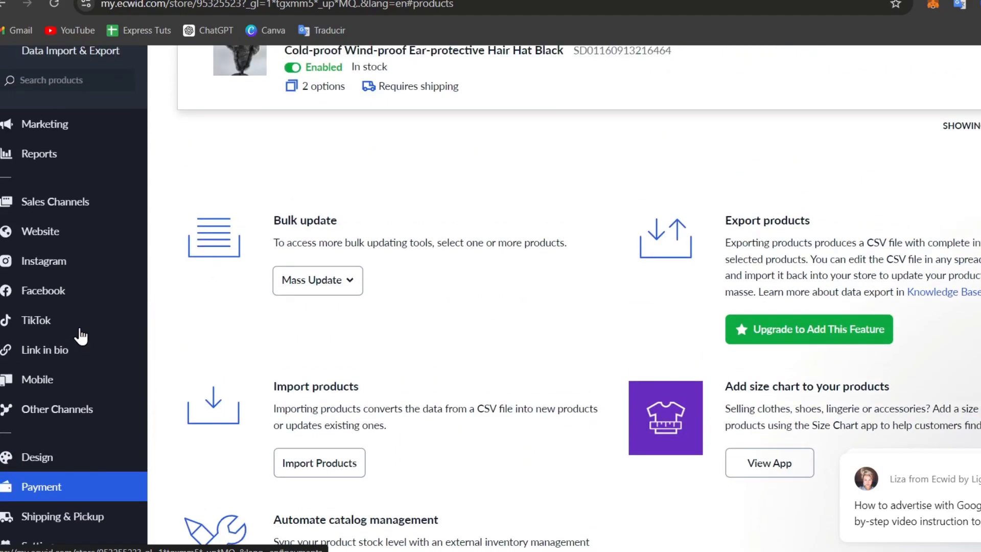
pyautogui.scroll(-5, 79, 333)
pyautogui.scroll(10, 77, 327)
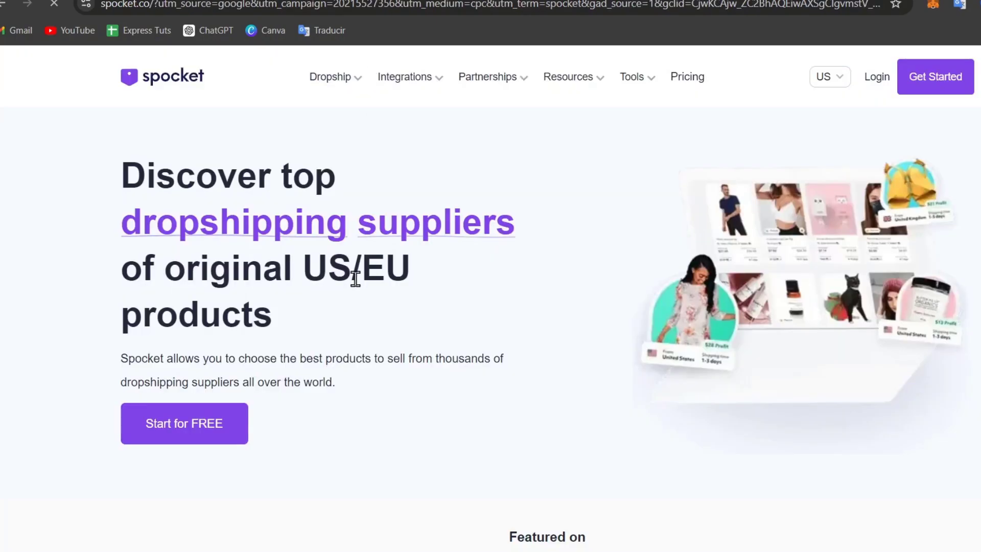
# Start a free Spocket sign-up, skip onboarding with Global region, and exit plans without subscribing
pyautogui.click(177, 444)
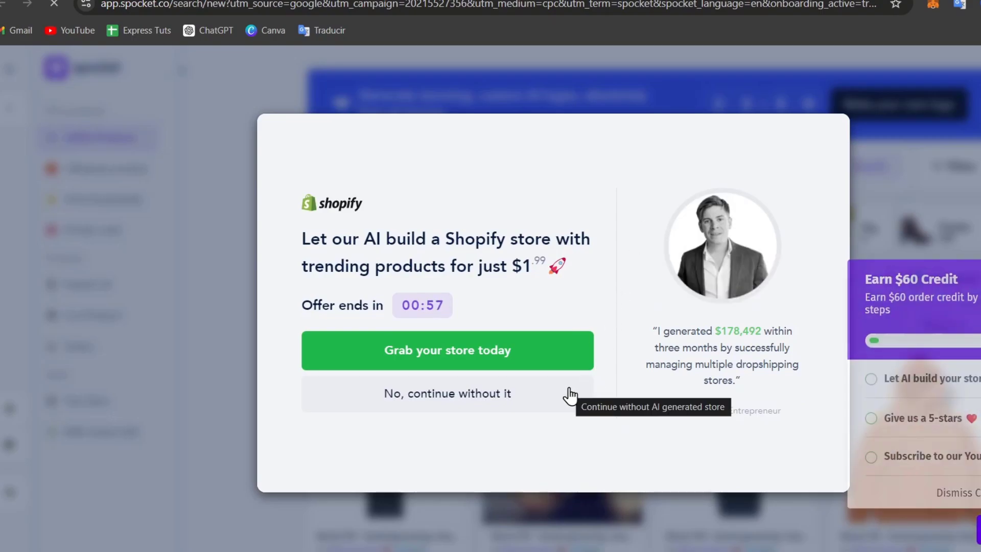
pyautogui.click(570, 395)
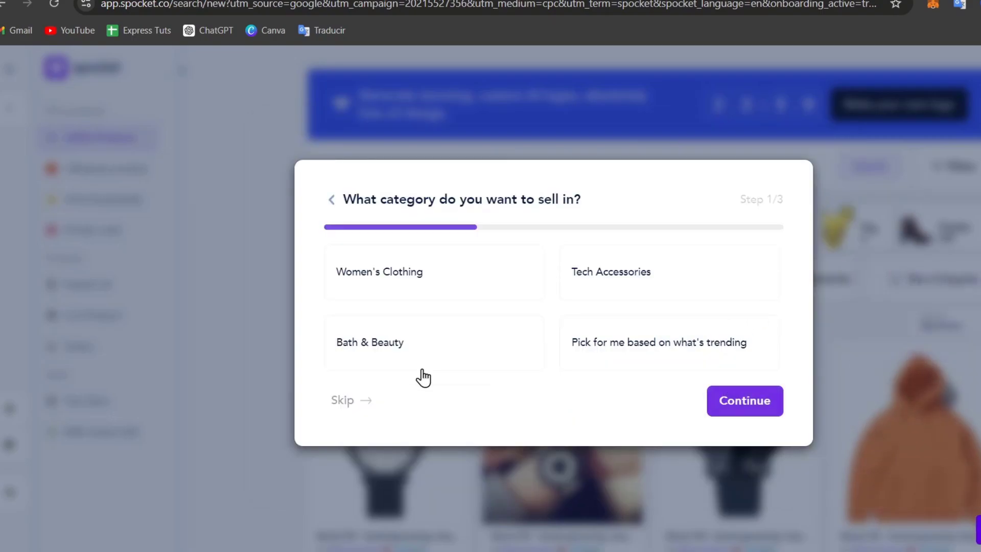
pyautogui.click(363, 399)
pyautogui.click(365, 400)
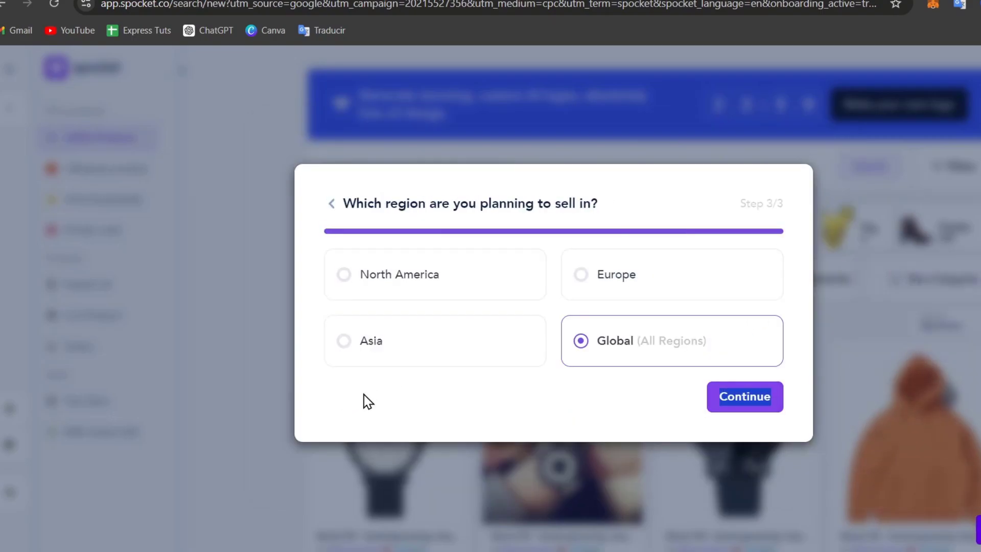
pyautogui.click(756, 398)
pyautogui.scroll(-3, 471, 274)
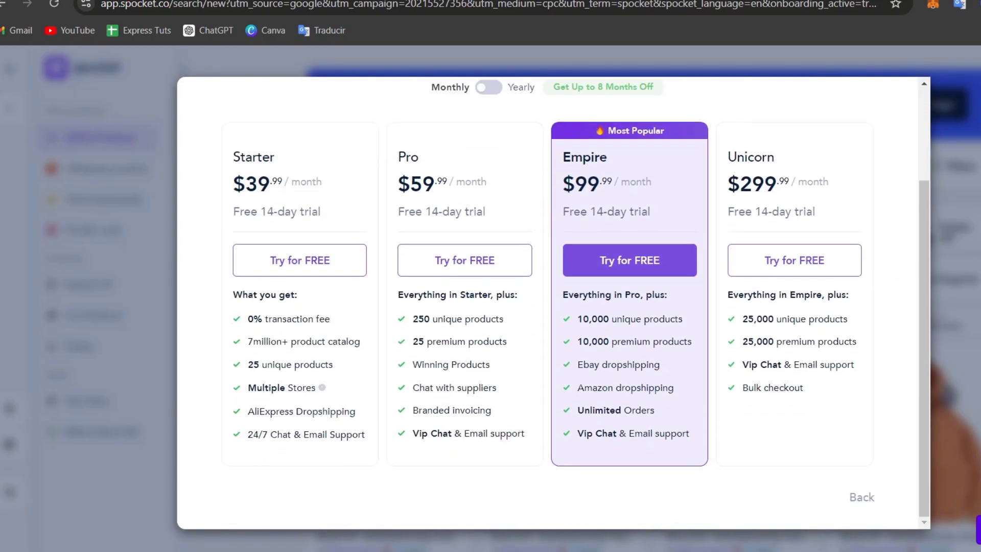
pyautogui.click(861, 501)
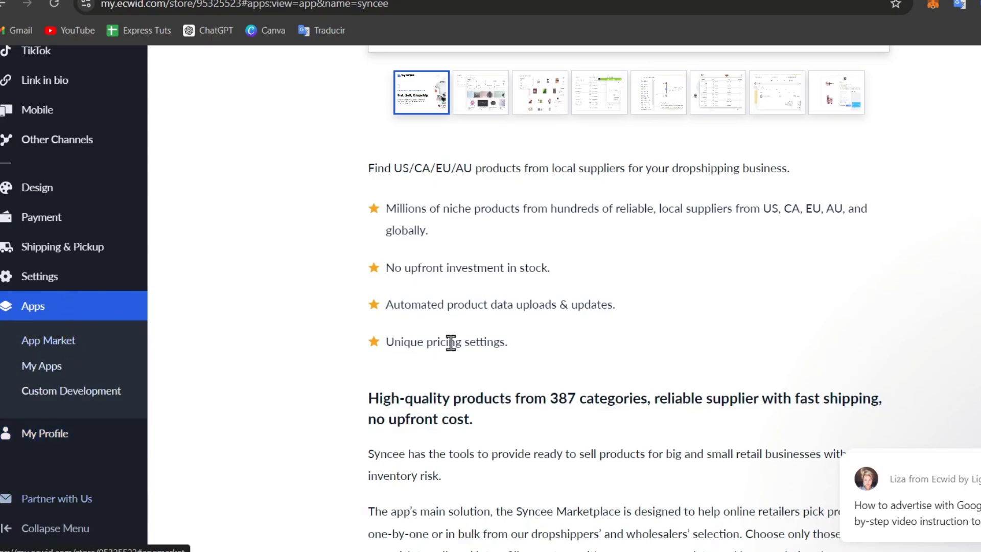
# Launch the free Sup Dropshipping app from the App Market's Dropshipping category
pyautogui.scroll(8, 455, 343)
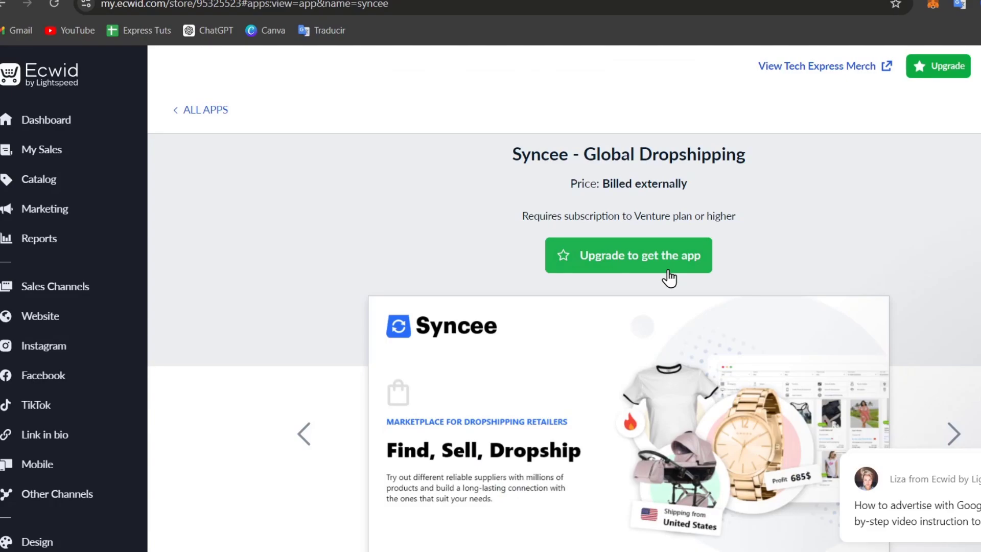
pyautogui.scroll(-7, 666, 279)
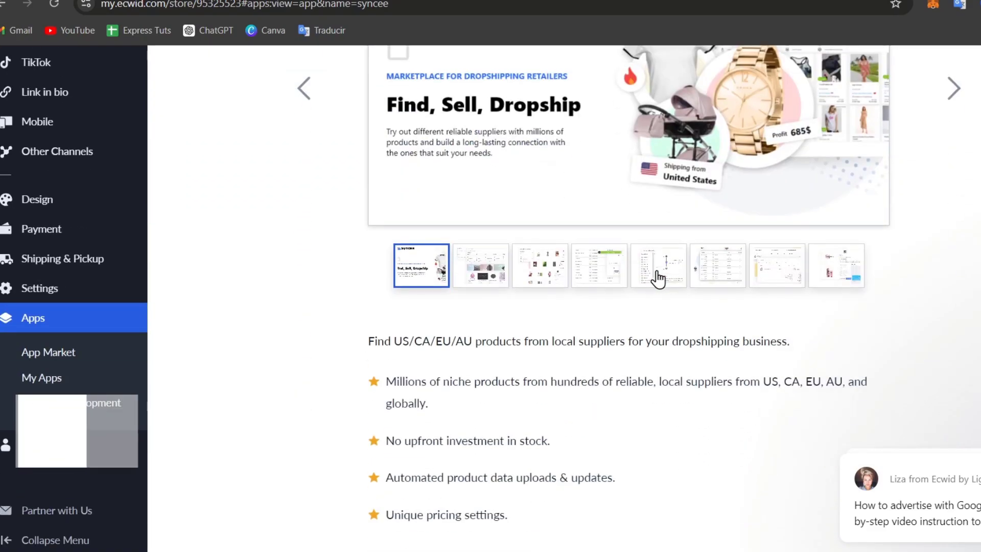
pyautogui.click(76, 354)
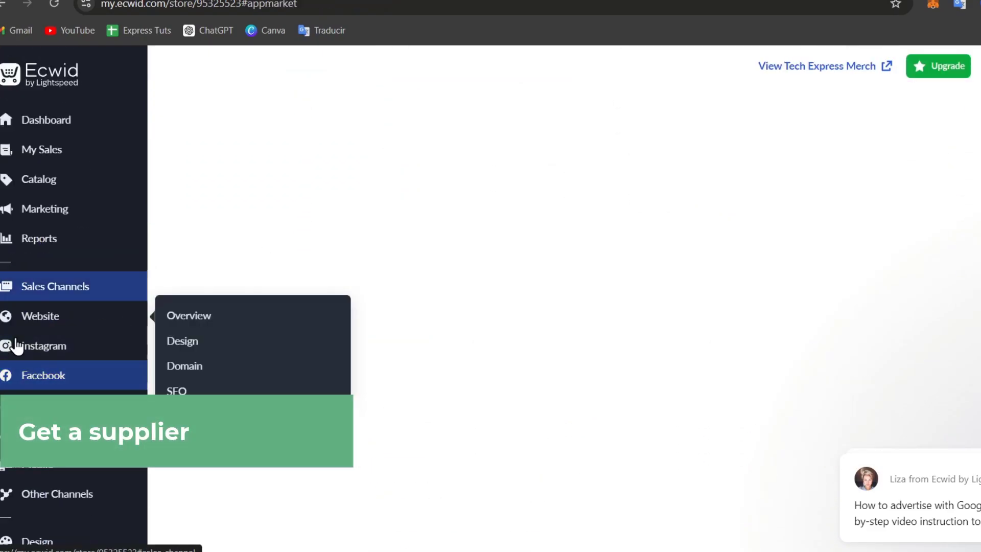
pyautogui.click(275, 114)
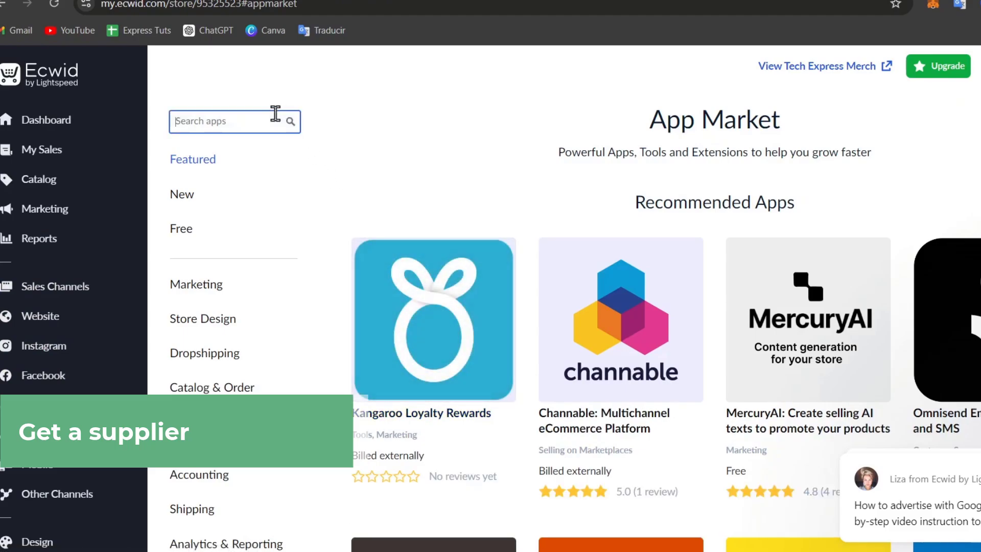
pyautogui.click(205, 356)
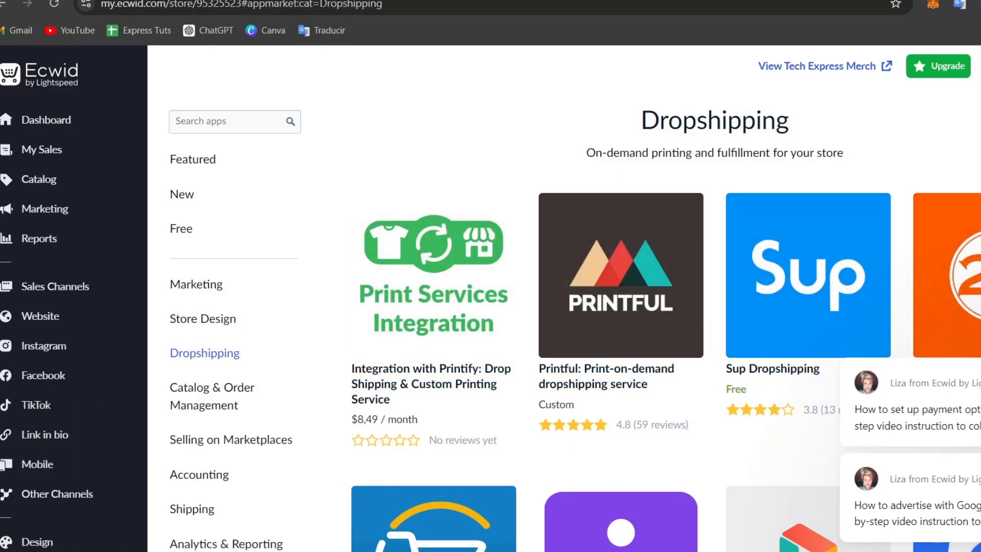
pyautogui.click(779, 293)
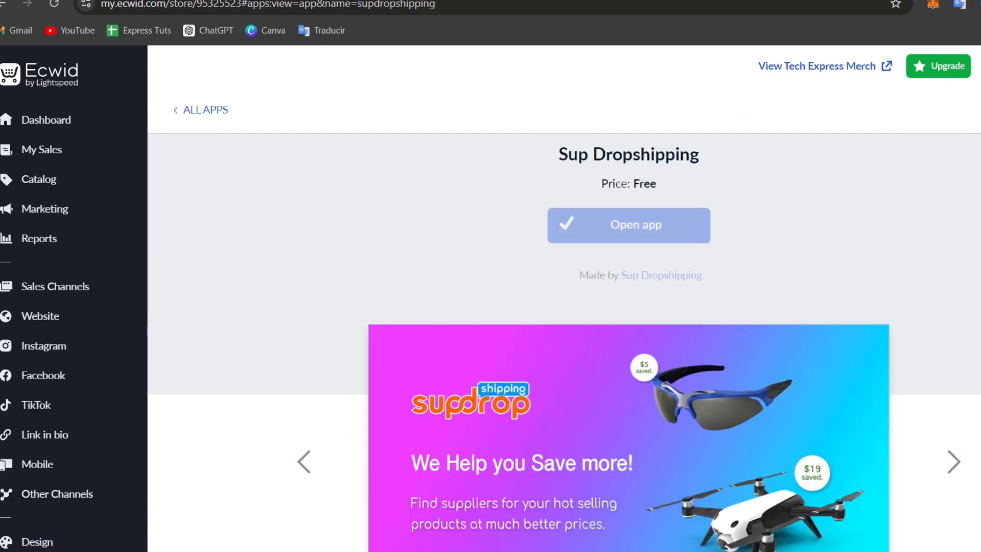
pyautogui.click(680, 236)
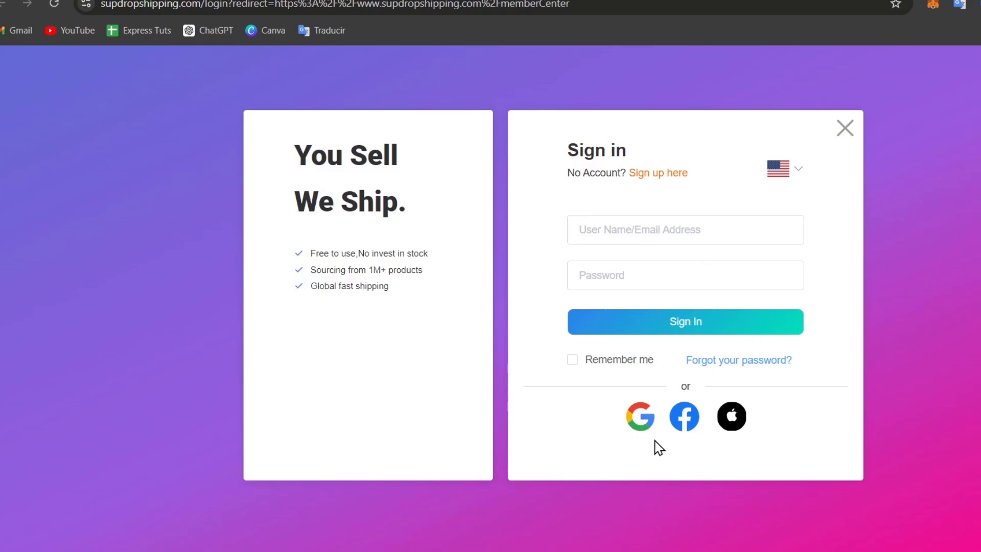
# Bind the Google login to a new Sup Dropshipping account with a chosen password
pyautogui.click(637, 423)
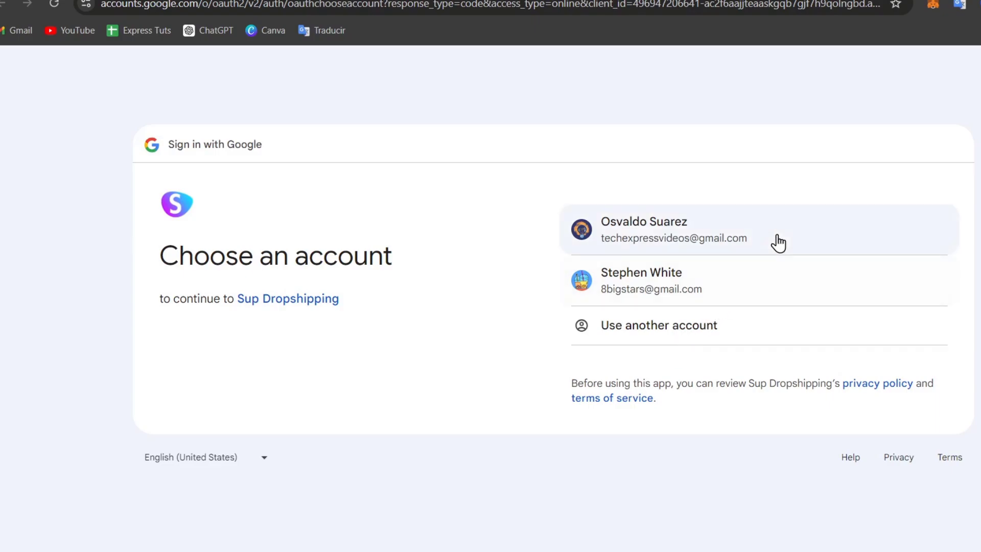
pyautogui.click(779, 243)
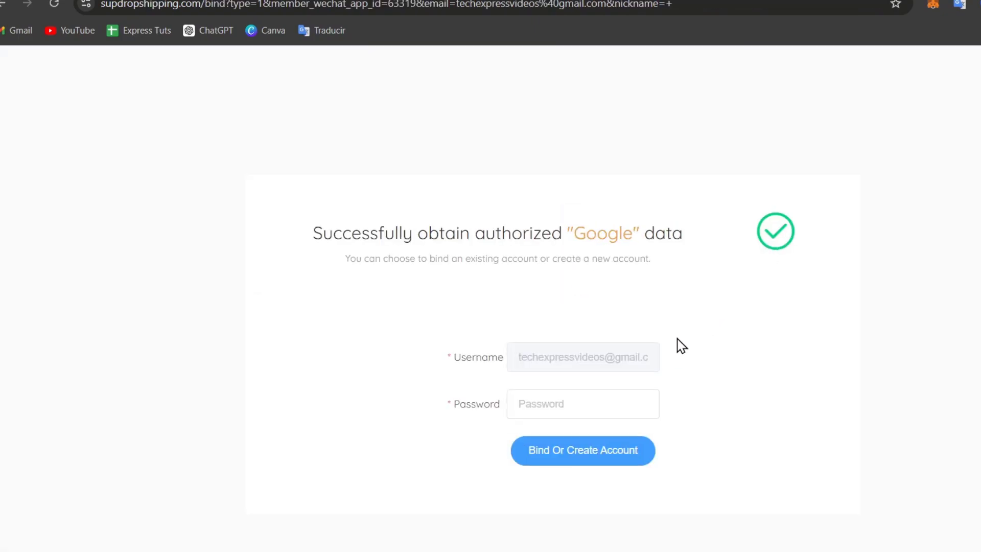
pyautogui.click(592, 405)
pyautogui.click(521, 382)
pyautogui.click(570, 414)
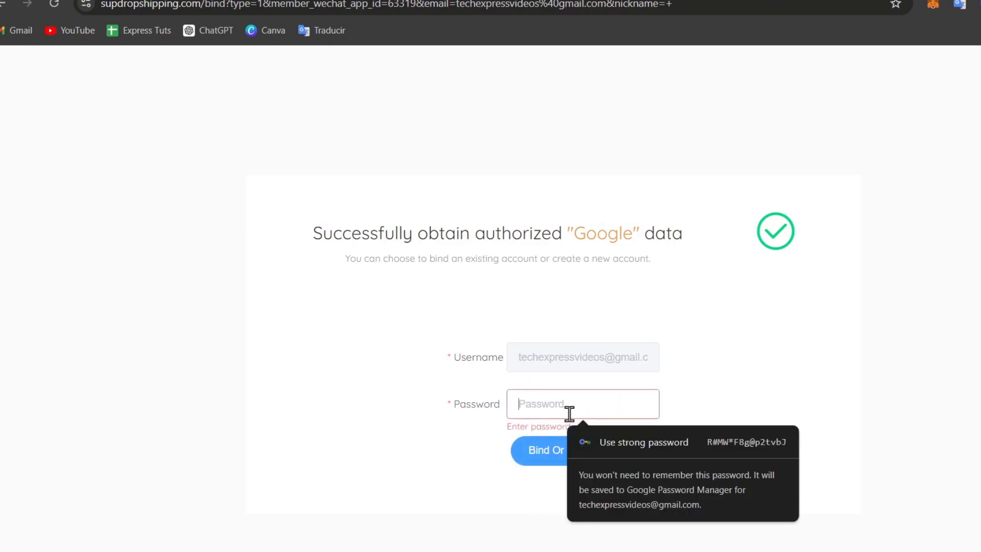
pyautogui.write('••••••••')
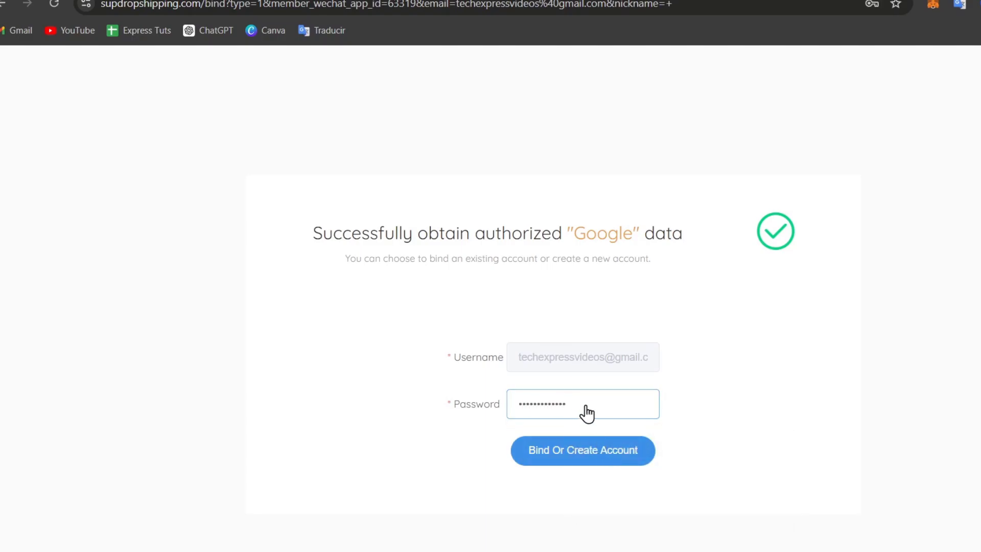
pyautogui.click(647, 461)
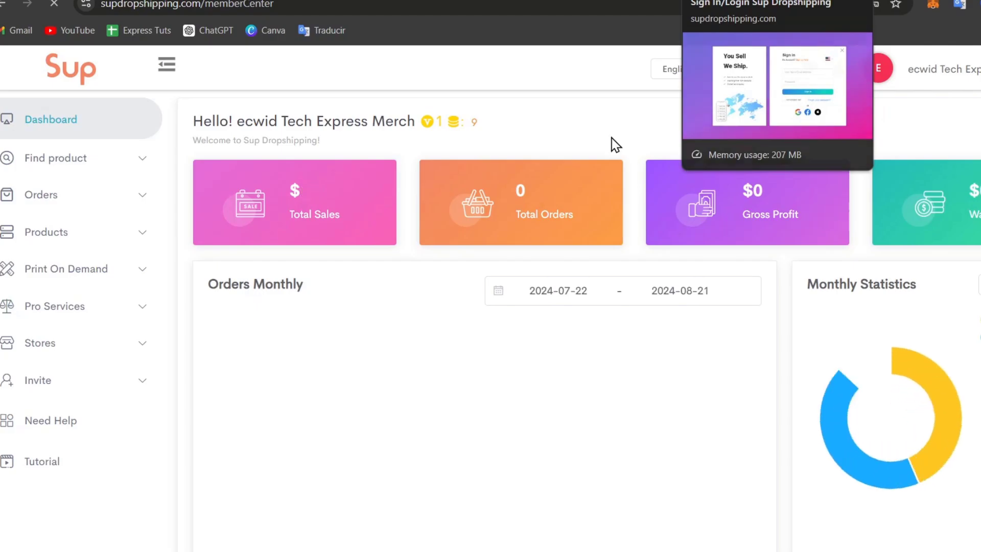
# Dismiss Chrome's save-password prompt and reach the Sourcing page under Find product
pyautogui.moveTo(521, 367)
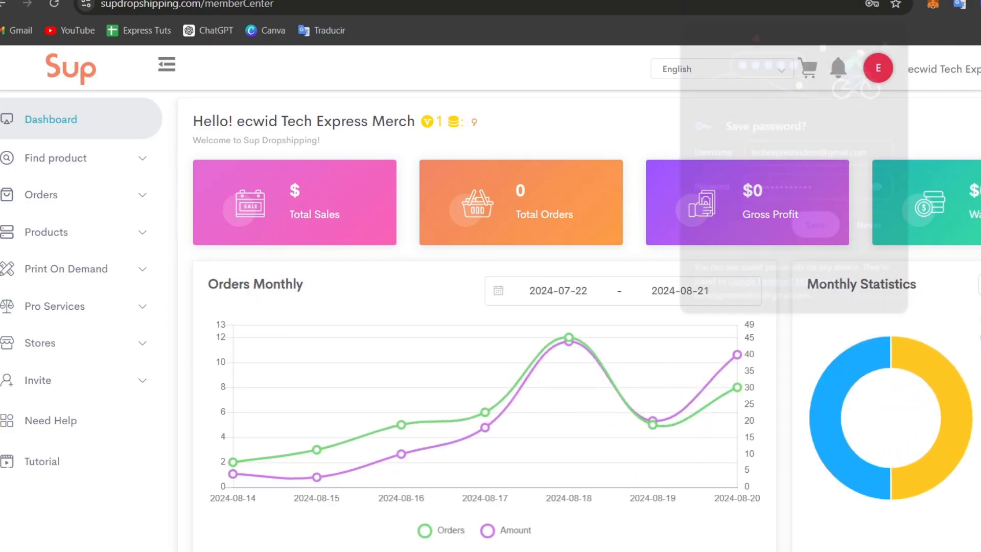
pyautogui.click(890, 39)
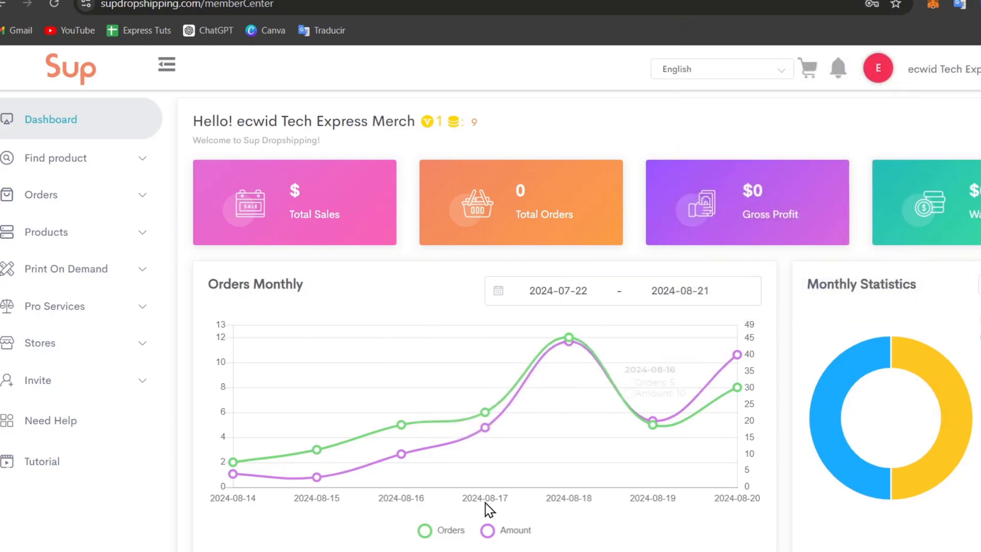
pyautogui.click(65, 169)
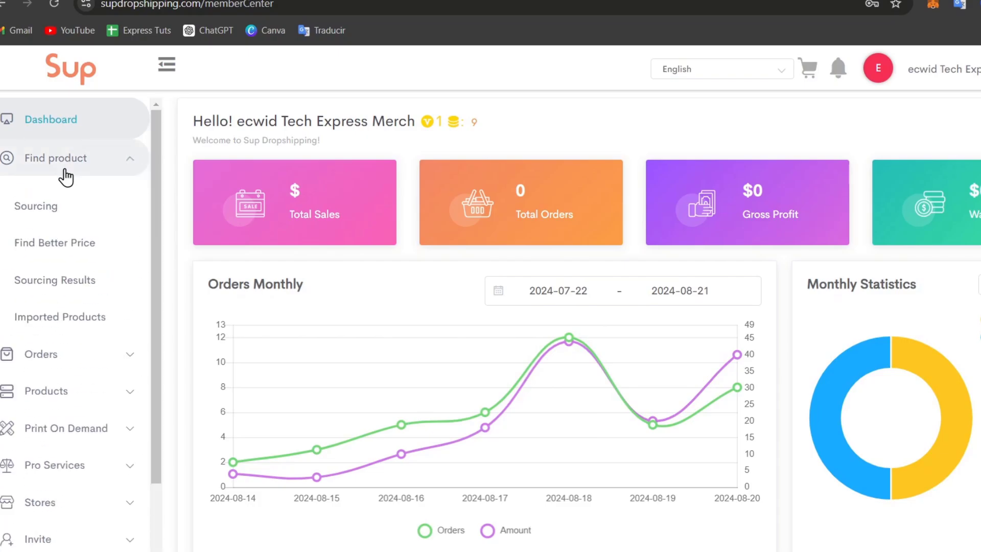
pyautogui.click(72, 218)
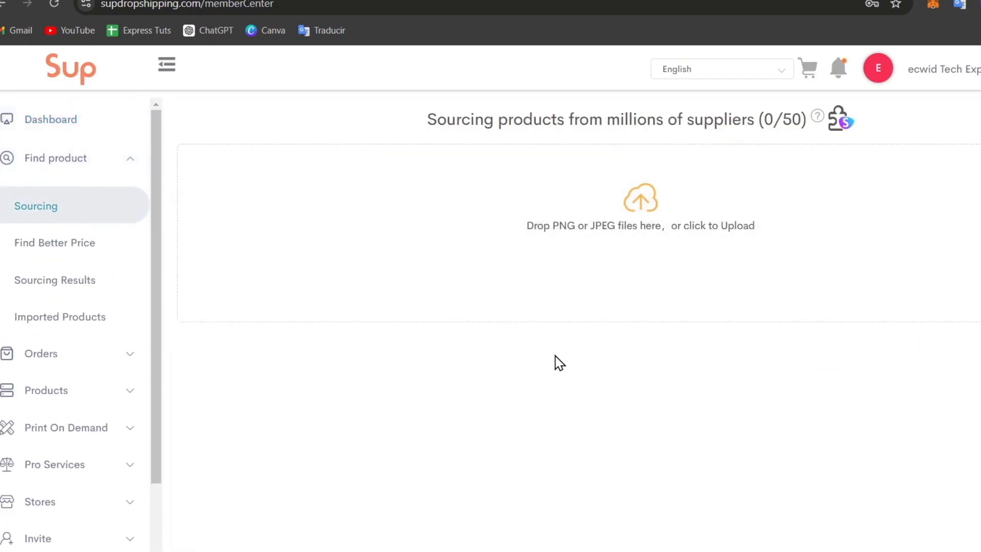
pyautogui.click(94, 243)
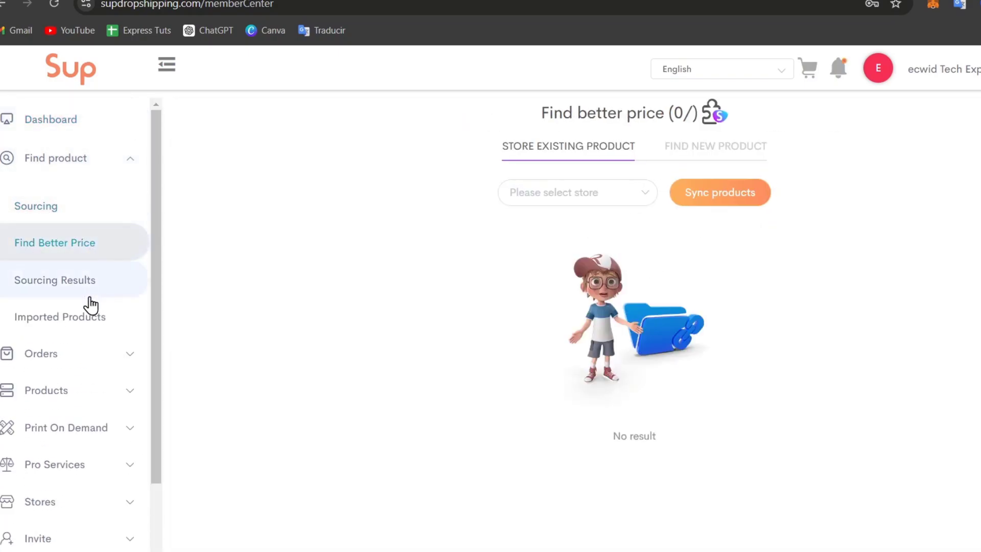
pyautogui.click(60, 202)
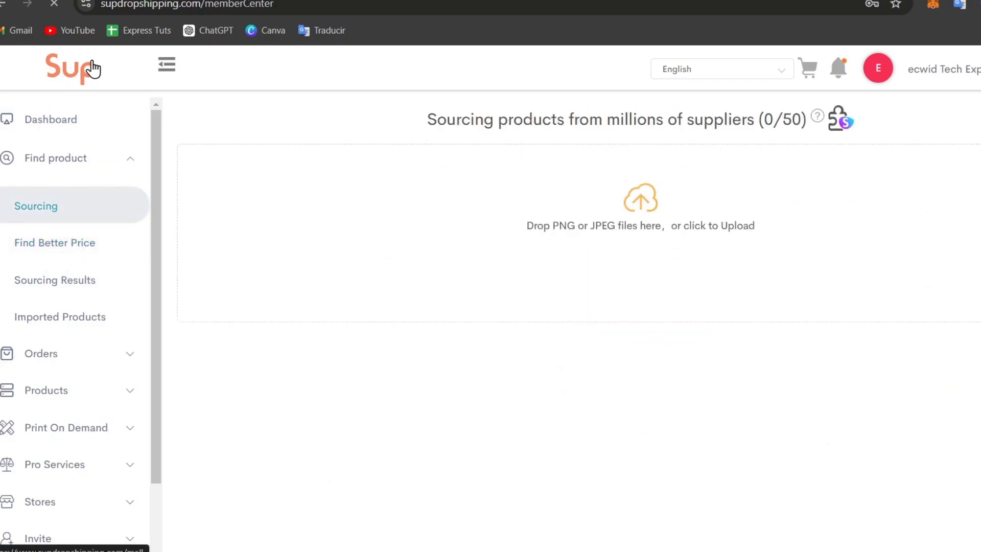
# Go to the Sup Dropshipping mall and open the Winning product collection
pyautogui.click(82, 74)
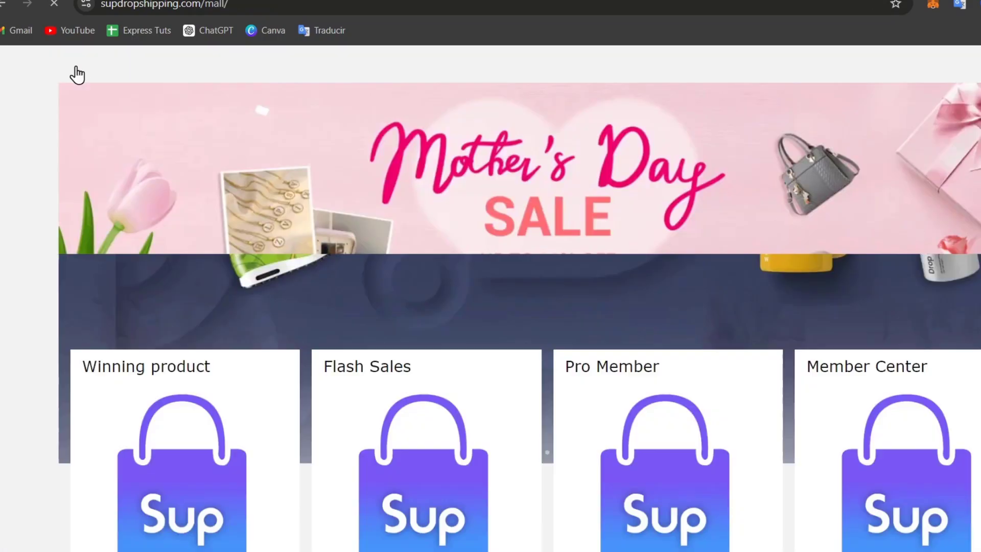
pyautogui.scroll(-8, 677, 278)
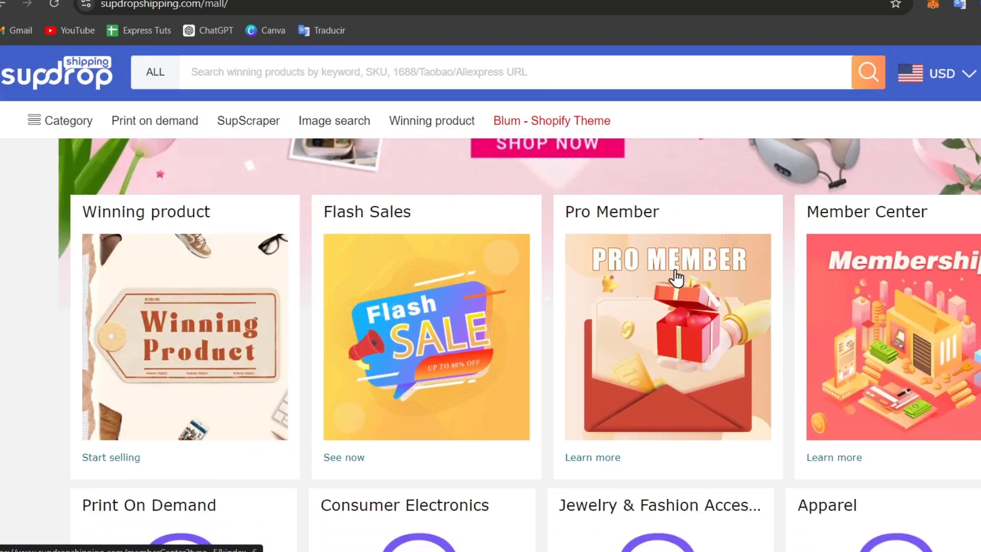
pyautogui.scroll(-5, 677, 278)
pyautogui.scroll(-3, 676, 278)
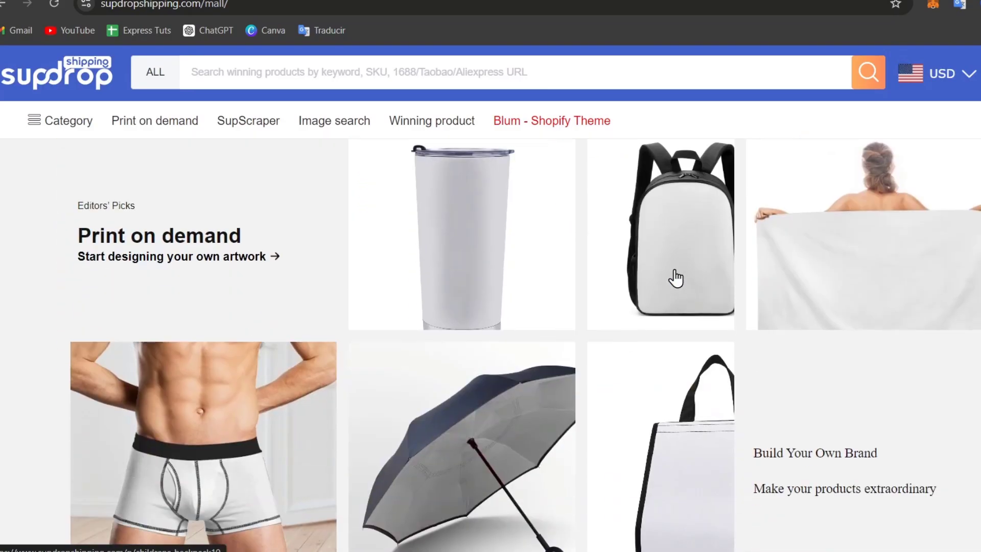
pyautogui.scroll(15, 672, 278)
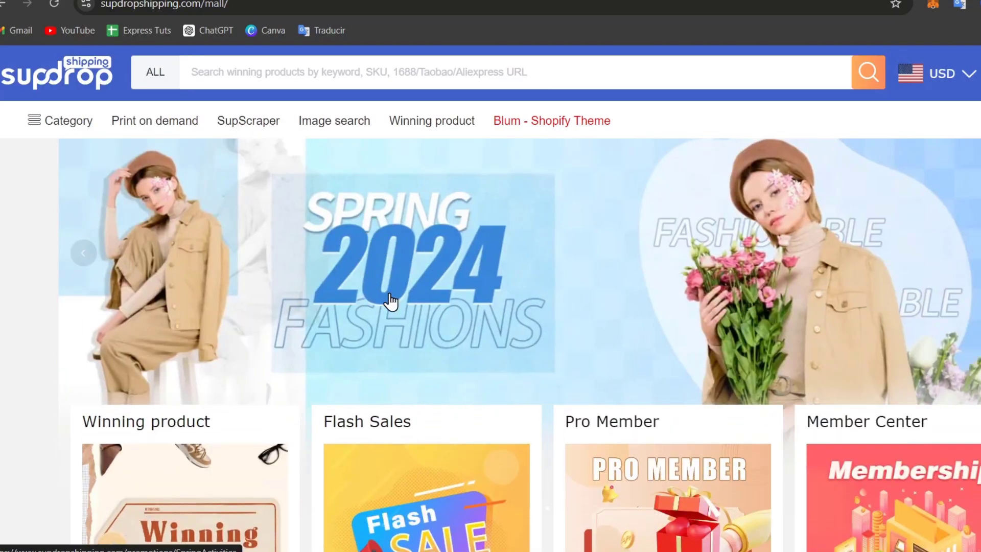
pyautogui.scroll(-3, 509, 359)
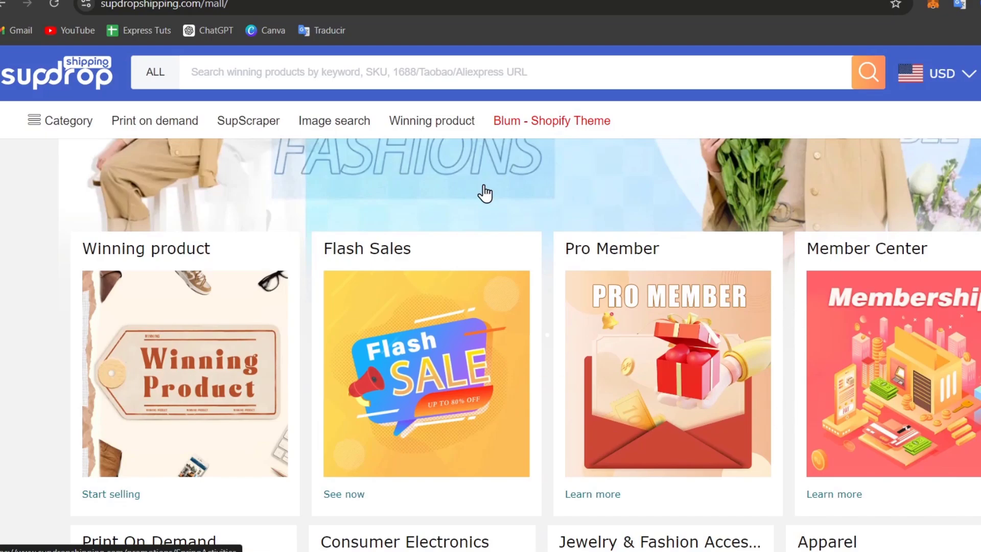
pyautogui.click(284, 344)
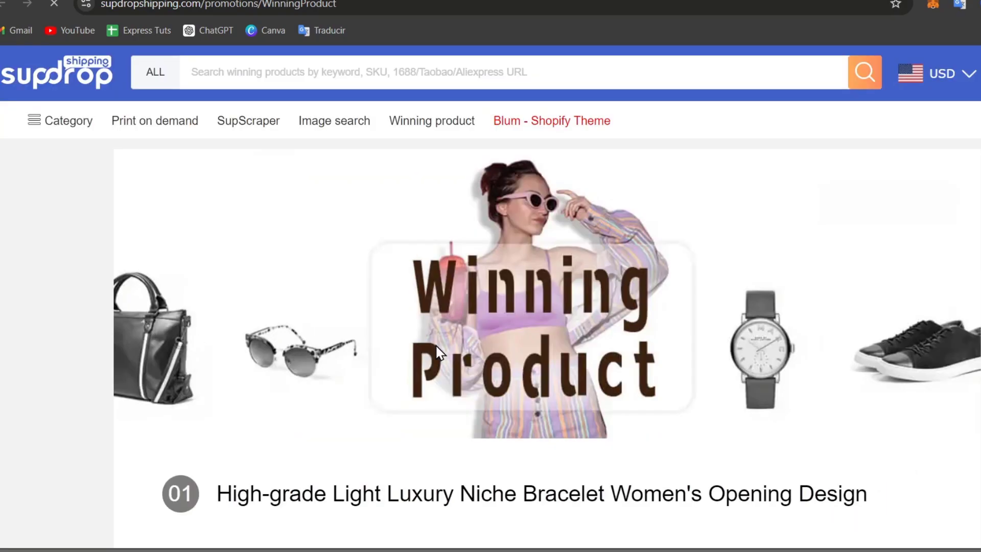
# Find and open the $9.01 Cartoon Creative Handbag product page
pyautogui.scroll(-6, 438, 343)
pyautogui.scroll(-9, 471, 331)
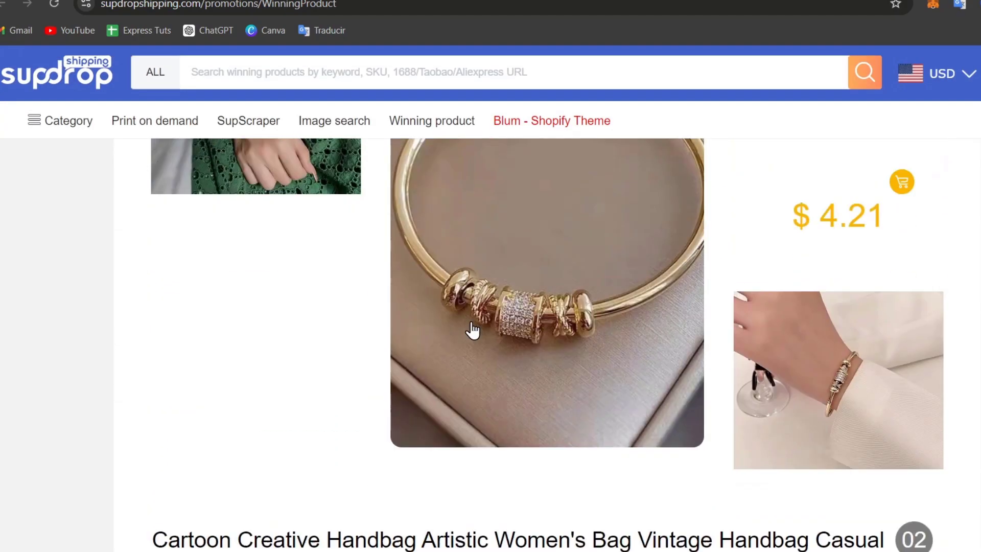
pyautogui.scroll(-3, 473, 327)
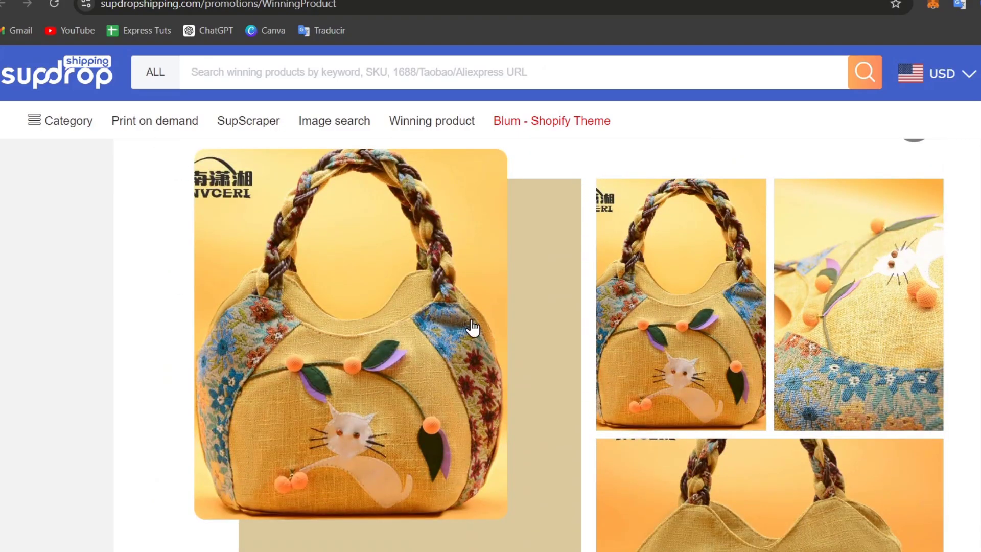
pyautogui.scroll(-3, 472, 327)
pyautogui.scroll(-6, 470, 324)
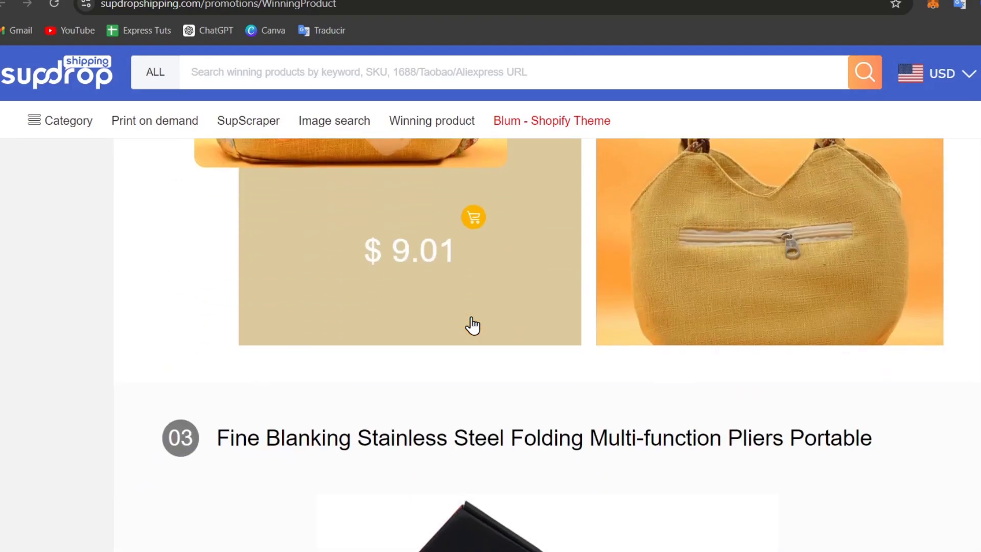
pyautogui.scroll(9, 471, 324)
pyautogui.click(442, 280)
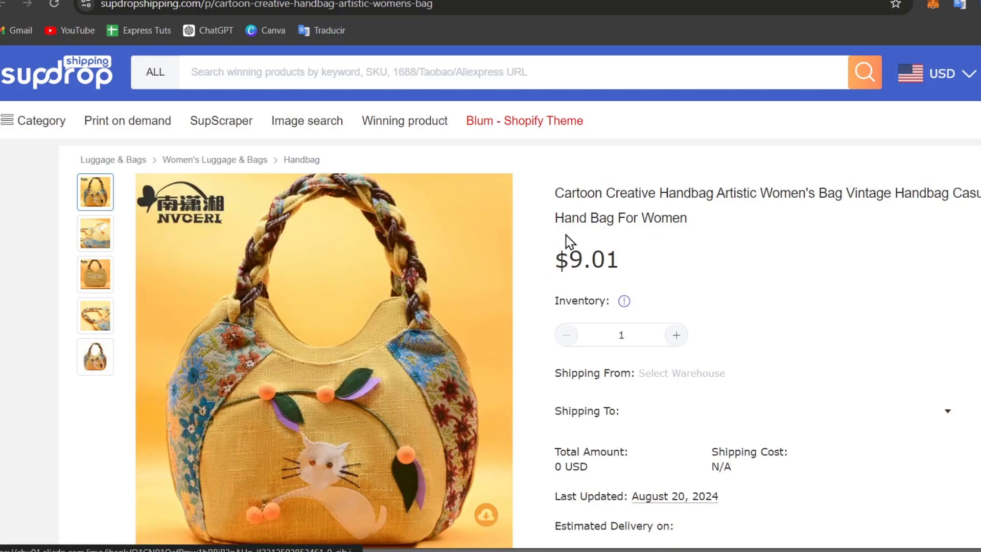
# Open the handbag's Listing dialog for the Tech Express Merch store via List to your store
pyautogui.scroll(-3, 893, 356)
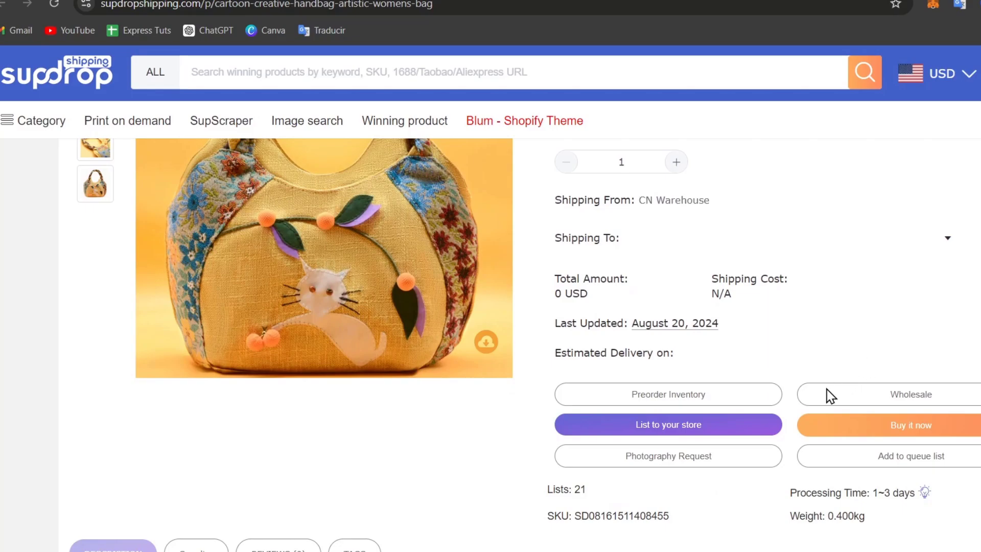
pyautogui.scroll(-3, 853, 312)
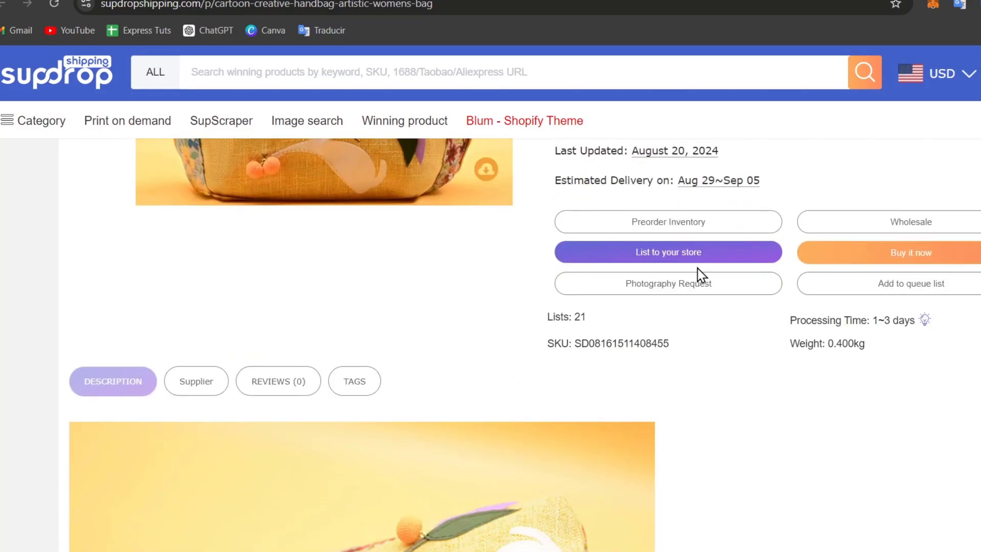
pyautogui.click(704, 255)
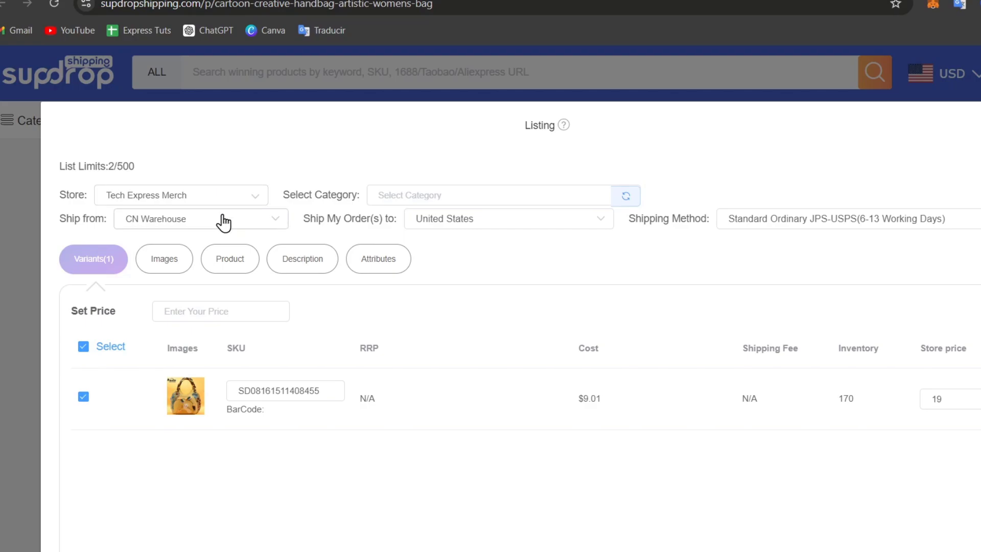
# Refresh the store categories and list the cartoon handbag to Tech Express Merch at price 19
pyautogui.click(434, 192)
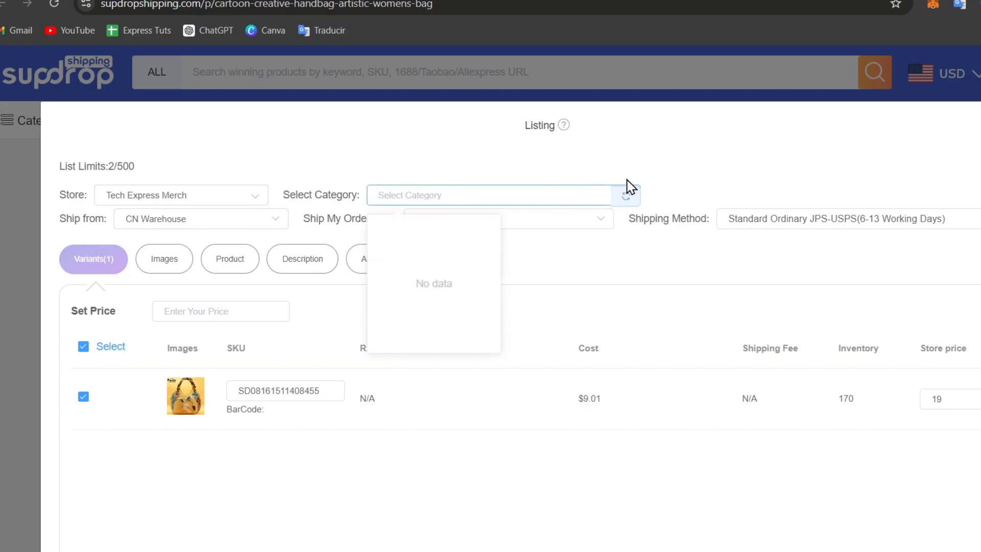
pyautogui.click(630, 197)
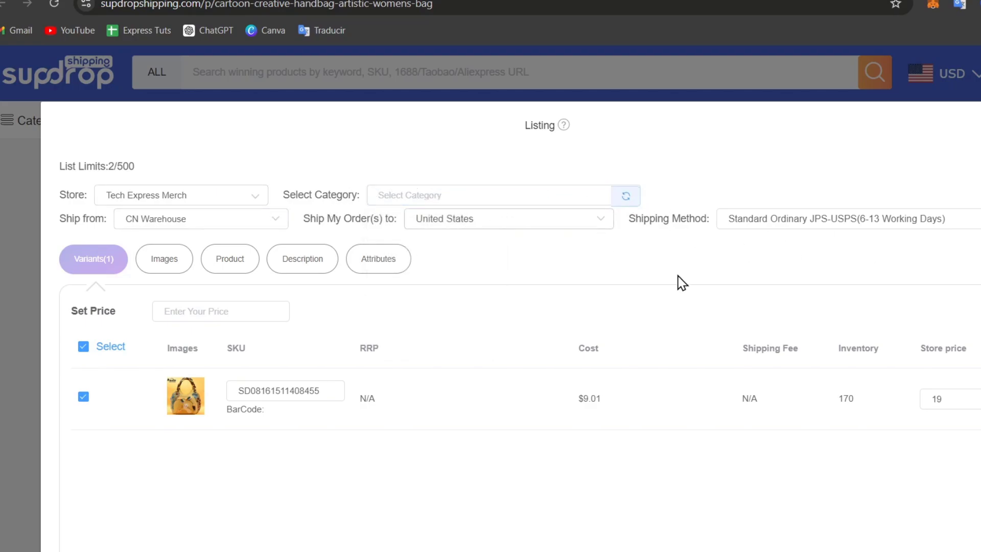
pyautogui.scroll(-4, 511, 293)
pyautogui.click(615, 470)
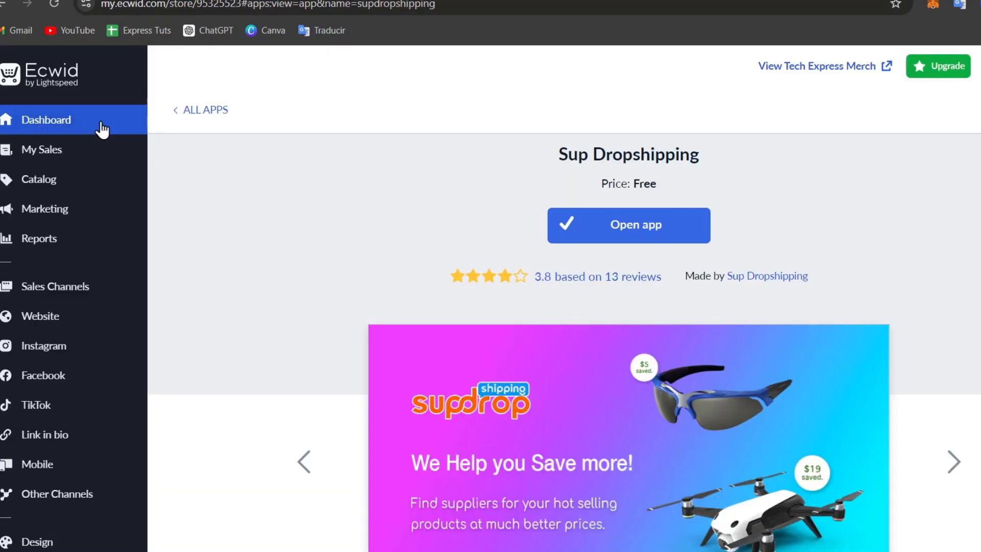
# Open the Ecwid product catalog and select the blanket quilt and cotton cap products
pyautogui.moveTo(65, 188)
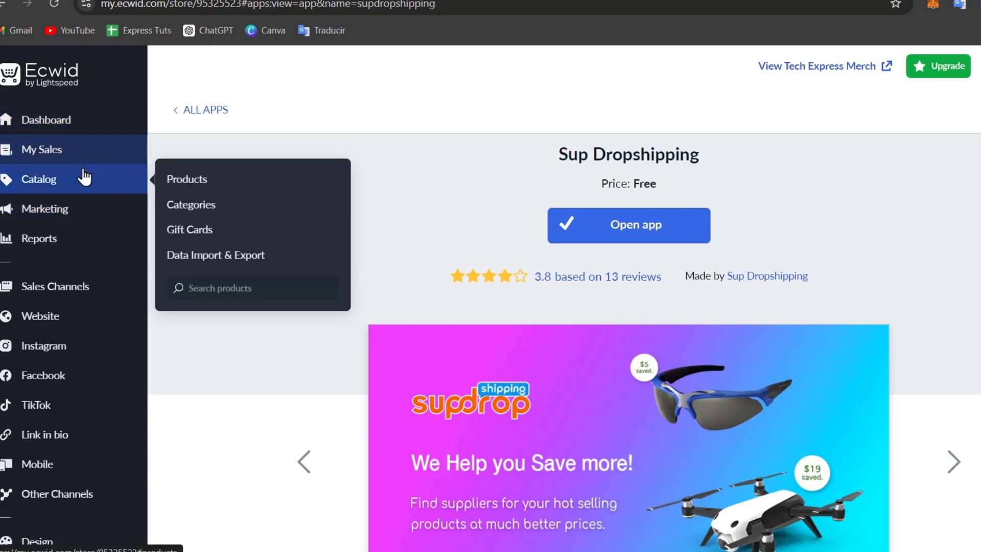
pyautogui.click(84, 182)
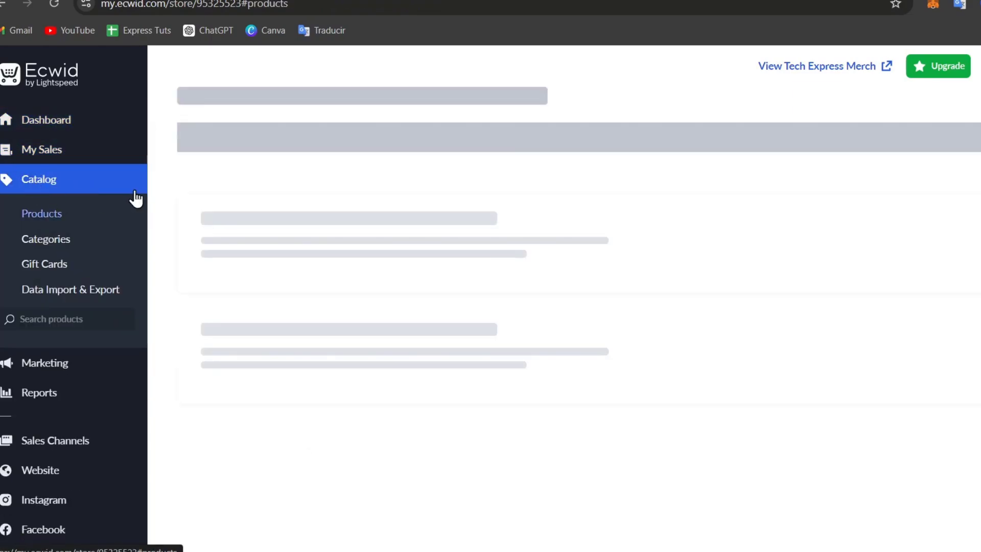
pyautogui.scroll(-3, 456, 184)
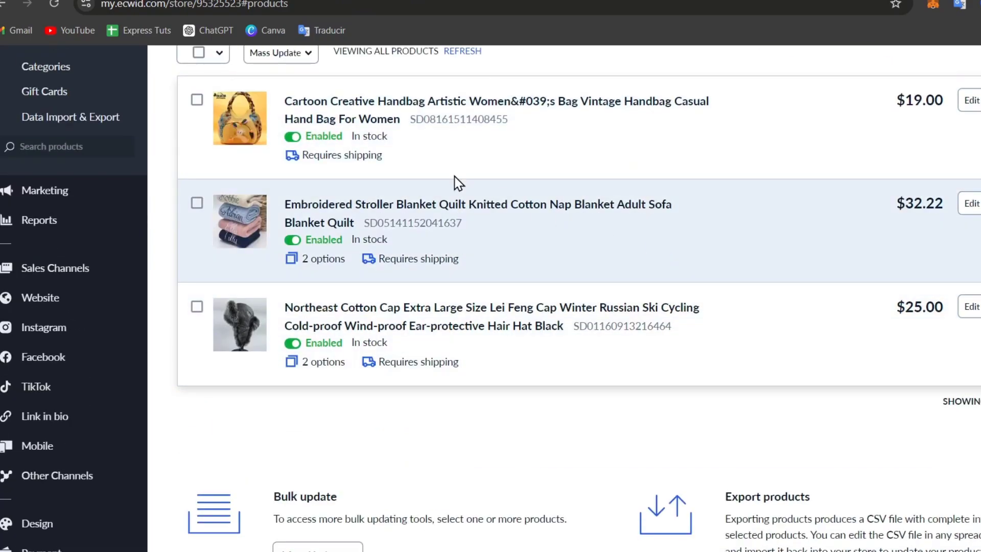
pyautogui.click(197, 203)
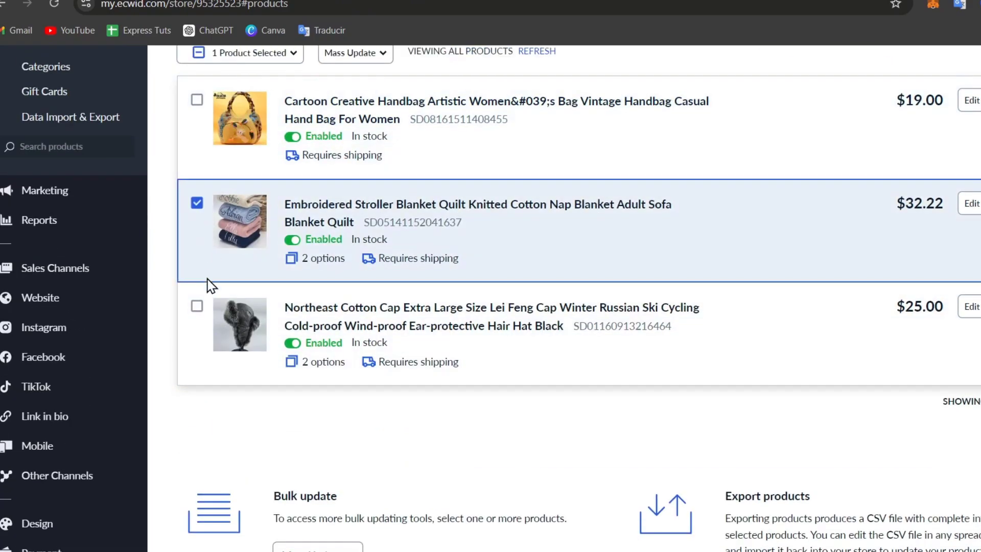
pyautogui.click(197, 306)
pyautogui.scroll(3, 812, 295)
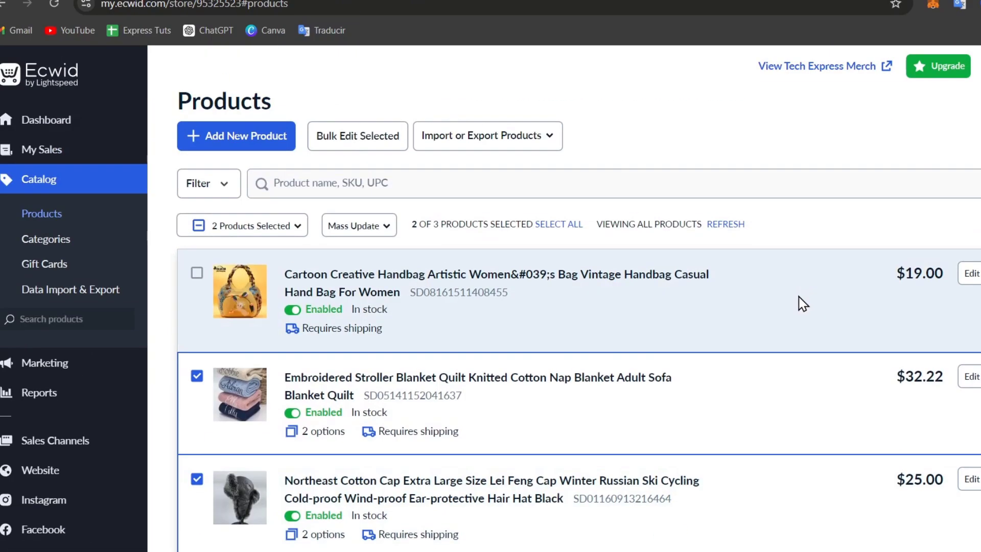
pyautogui.scroll(-3, 884, 337)
# Delete the cotton cap product, then the embroidered blanket quilt product
pyautogui.click(973, 305)
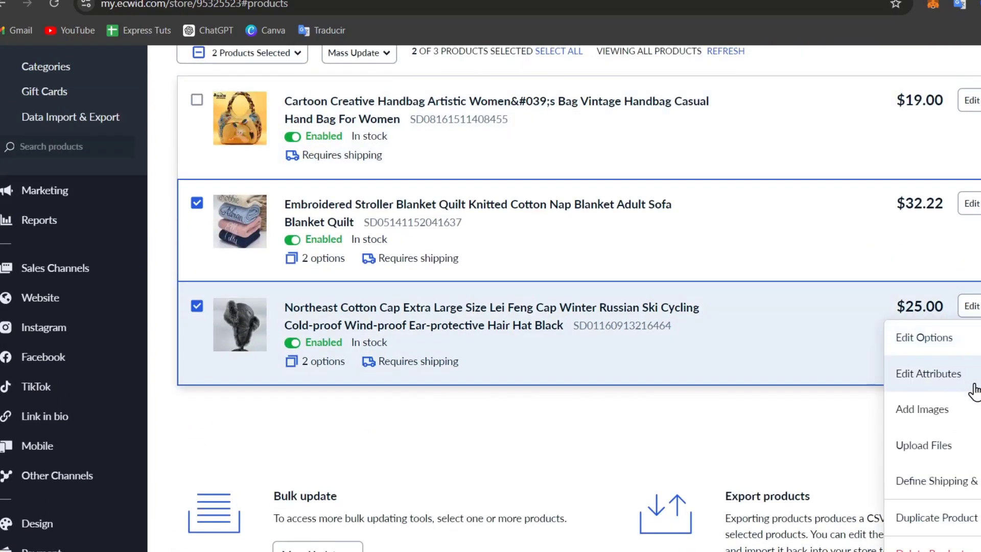
pyautogui.click(930, 549)
pyautogui.click(537, 381)
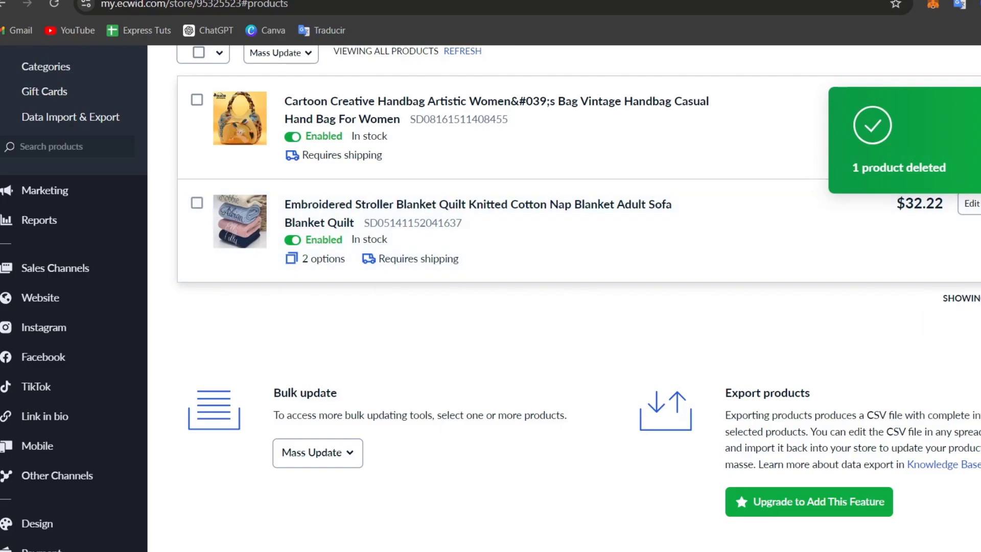
pyautogui.click(973, 203)
pyautogui.click(951, 453)
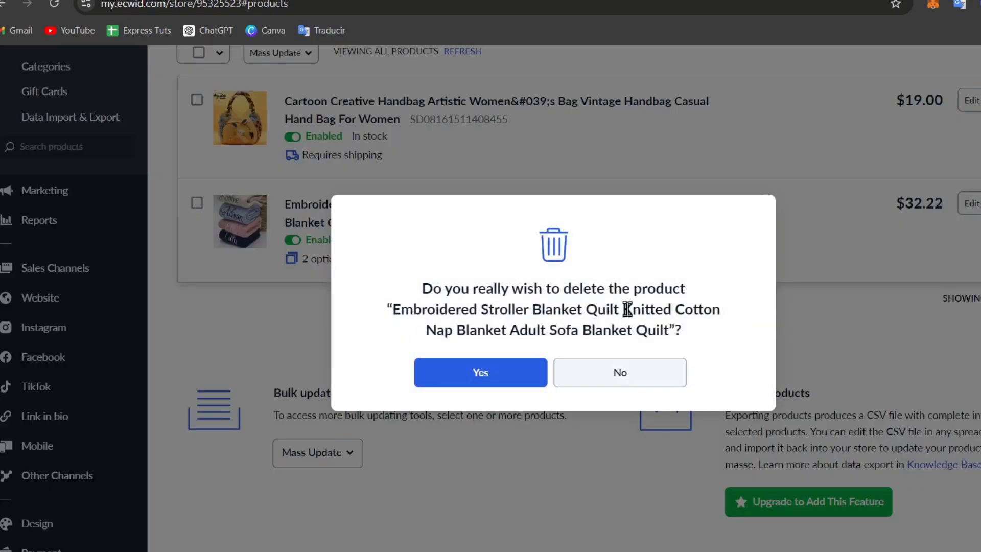
pyautogui.click(545, 380)
# Publish the Instant Site at tech-express-merch.company.site from Website Design settings and view it live
pyautogui.moveTo(55, 301)
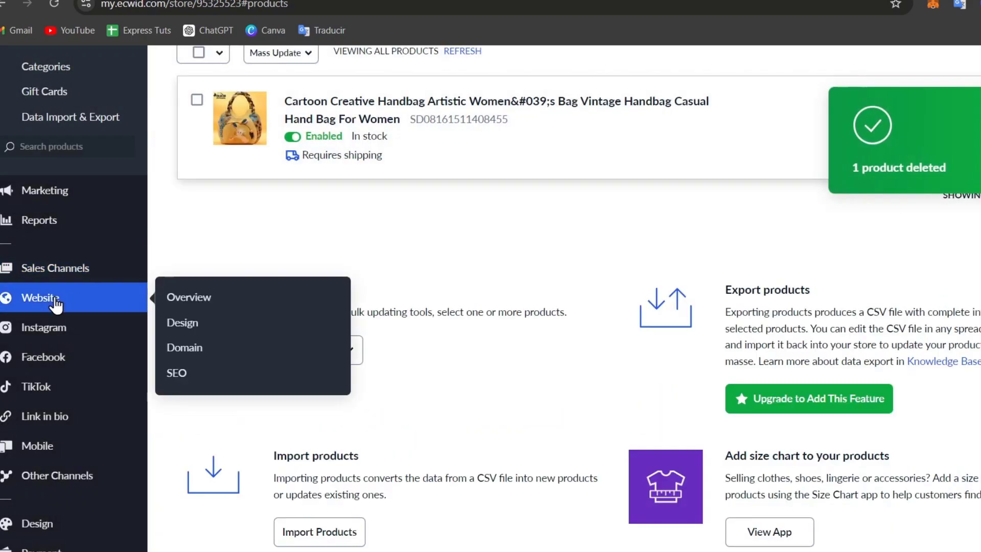
pyautogui.moveTo(146, 299)
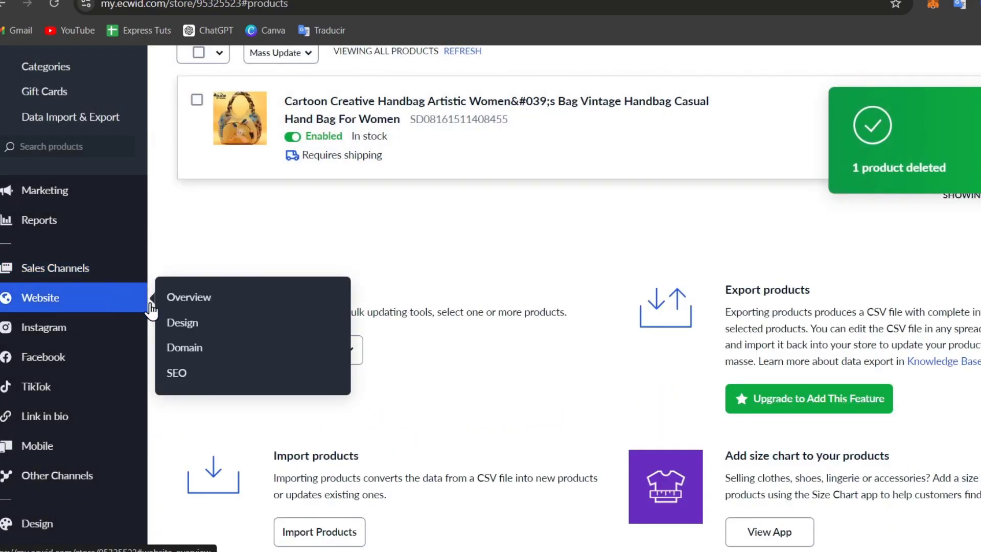
pyautogui.click(194, 320)
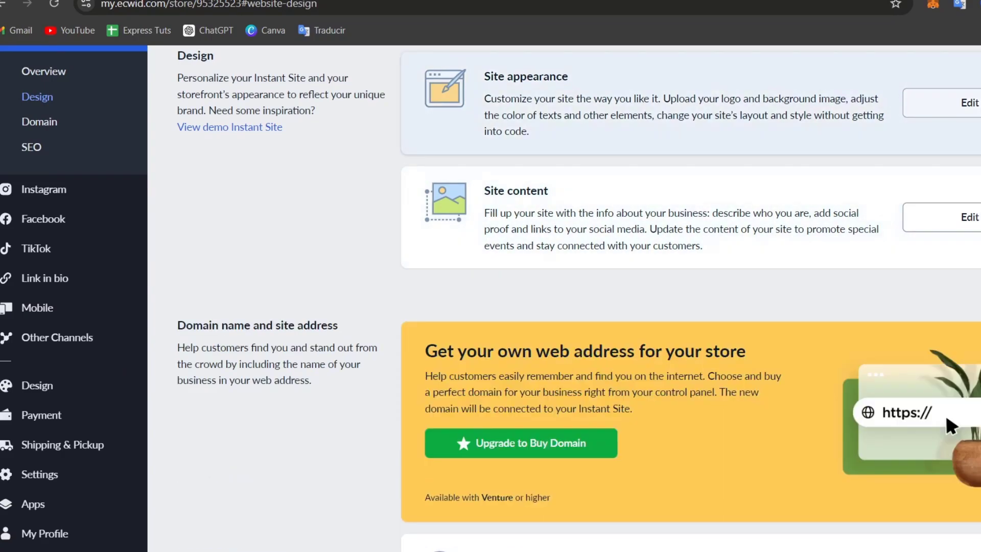
pyautogui.click(966, 103)
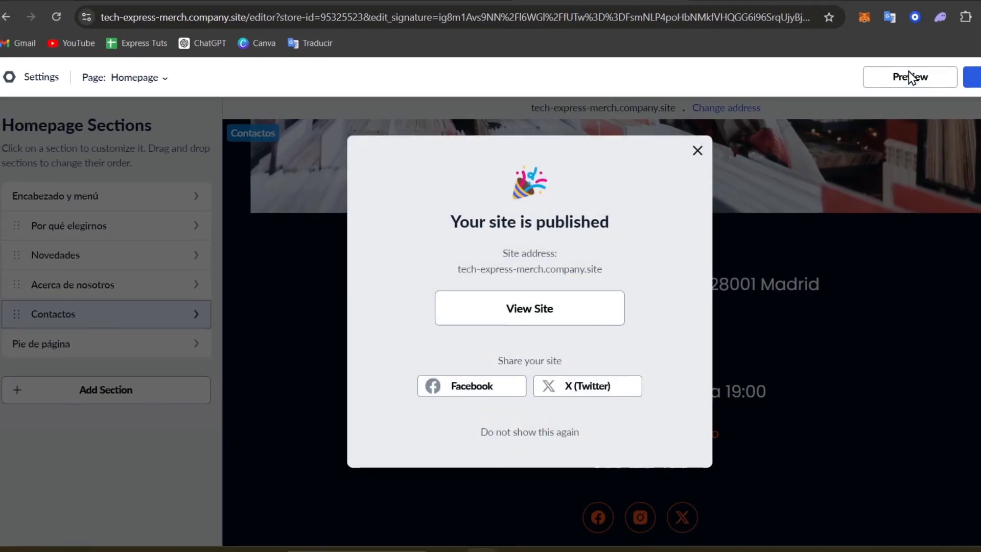
pyautogui.click(552, 319)
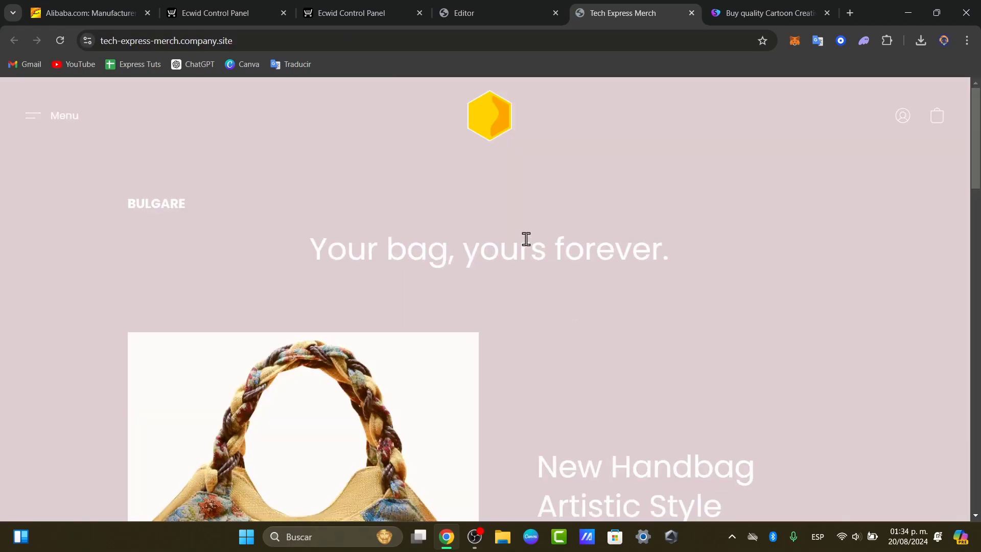
# Check the live storefront's New Handbag Artistic Style feature and try its Buy now button
pyautogui.click(743, 7)
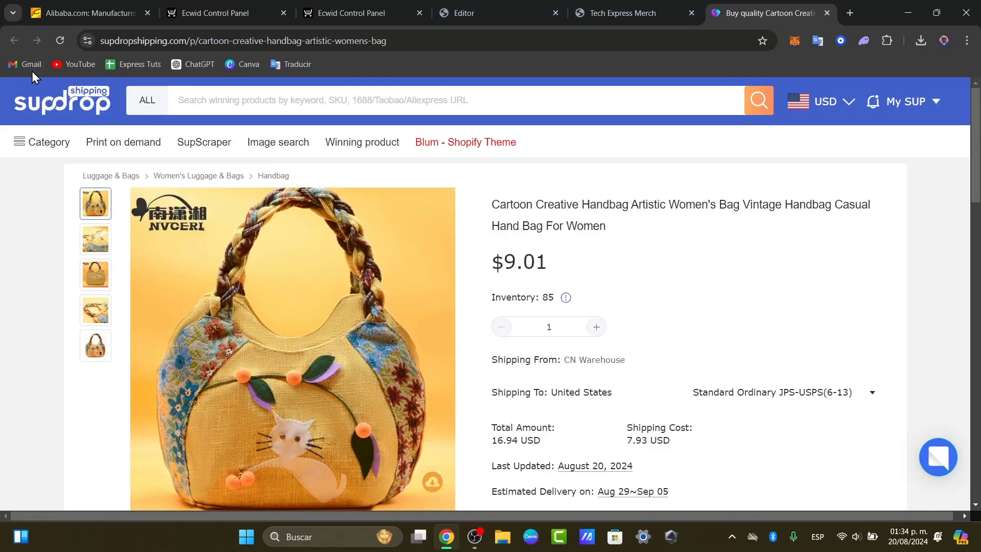
pyautogui.click(645, 9)
pyautogui.scroll(-5, 700, 313)
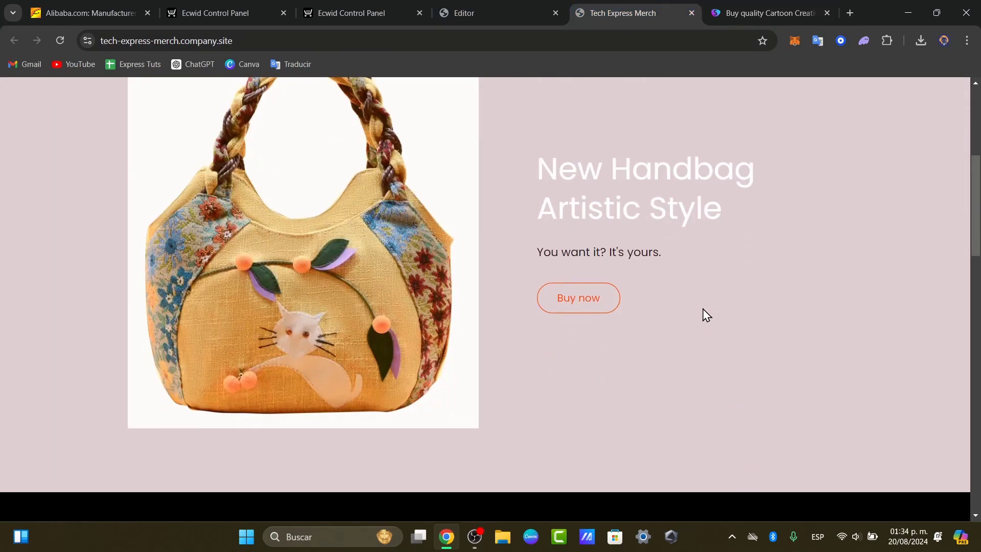
pyautogui.click(579, 298)
pyautogui.scroll(-10, 599, 301)
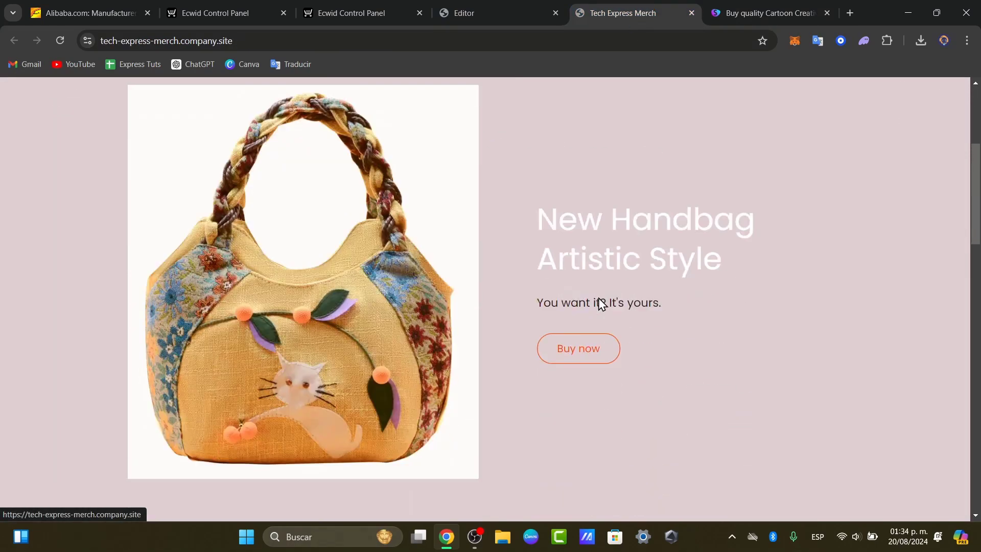
pyautogui.scroll(10, 599, 301)
pyautogui.scroll(-5, 593, 380)
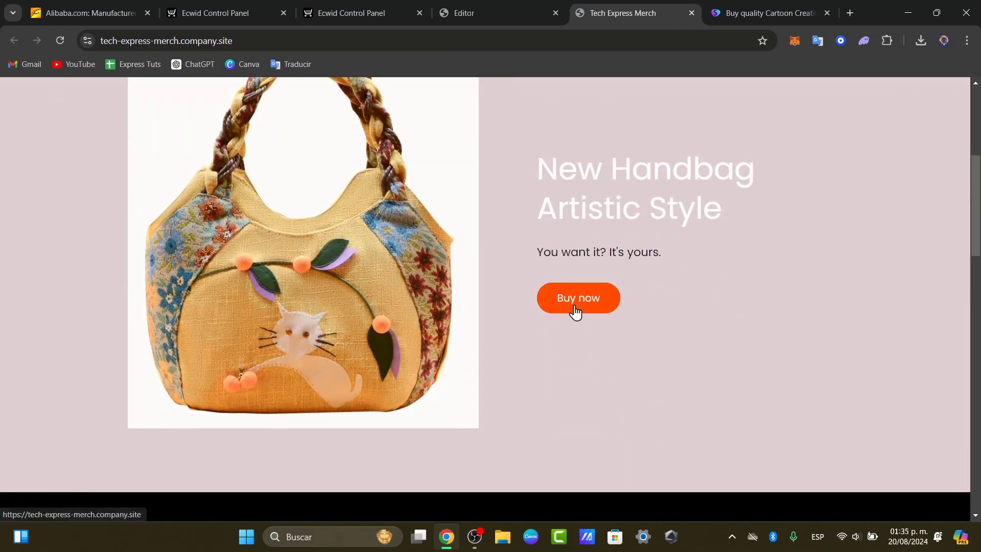
# Start connecting Stripe from the control panel's Payment settings using Connect and Enable
pyautogui.click(457, 10)
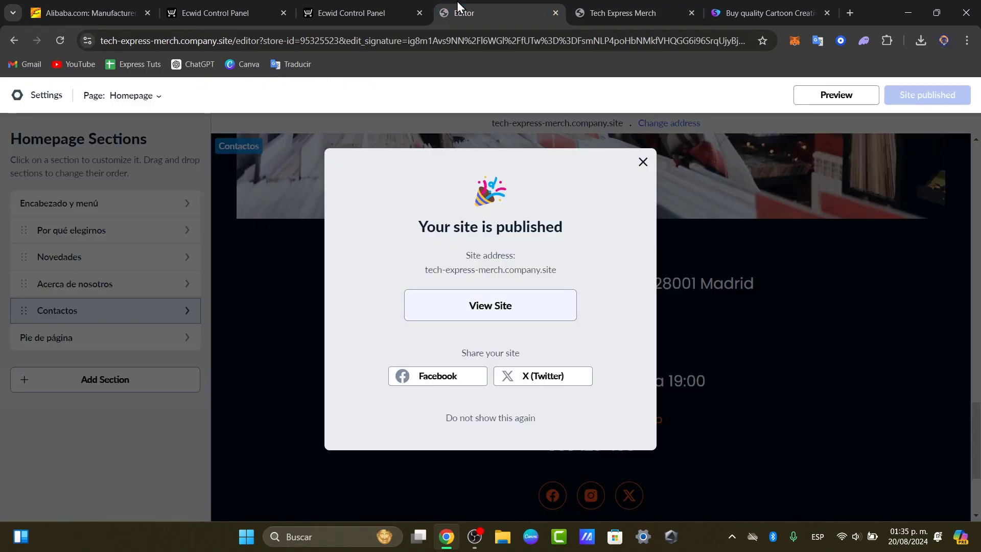
pyautogui.click(384, 10)
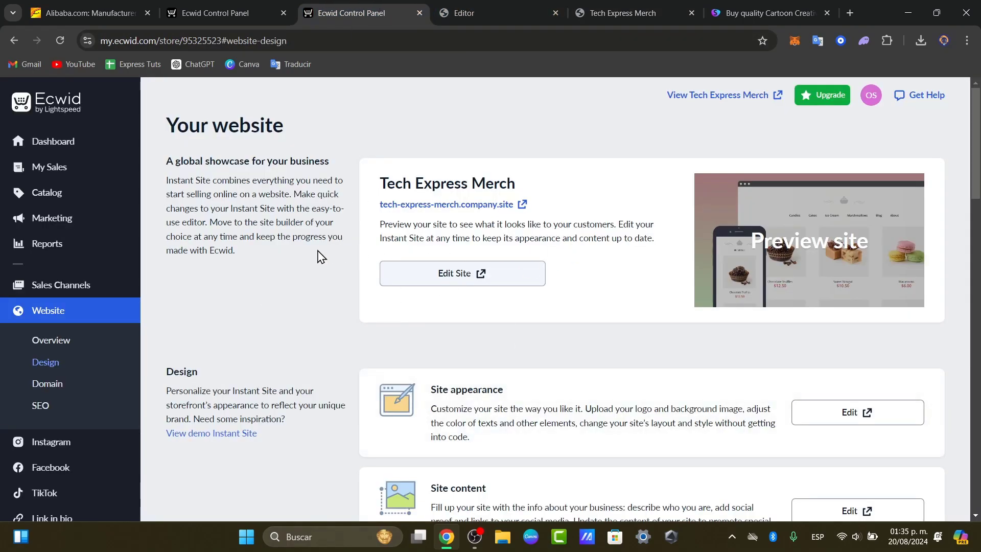
pyautogui.scroll(-7, 46, 289)
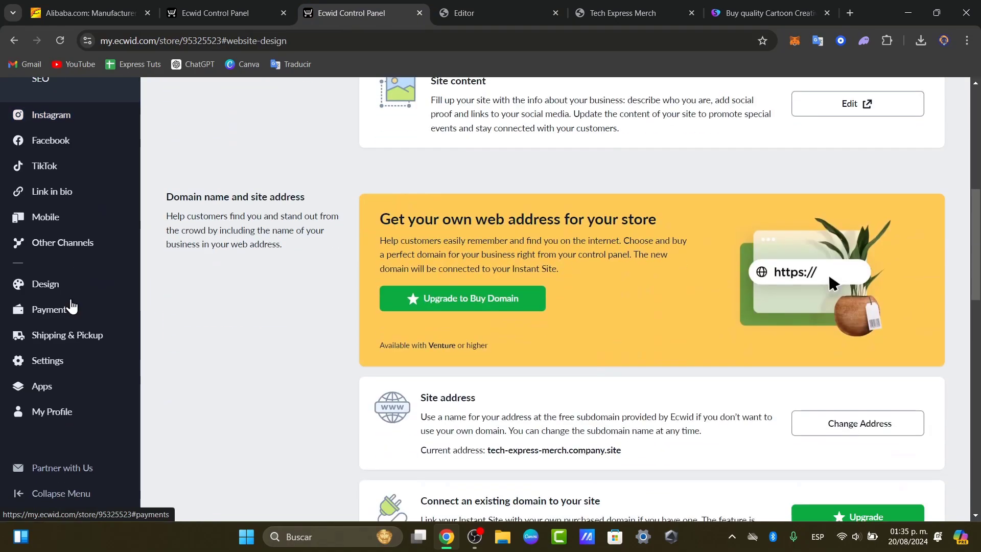
pyautogui.click(71, 308)
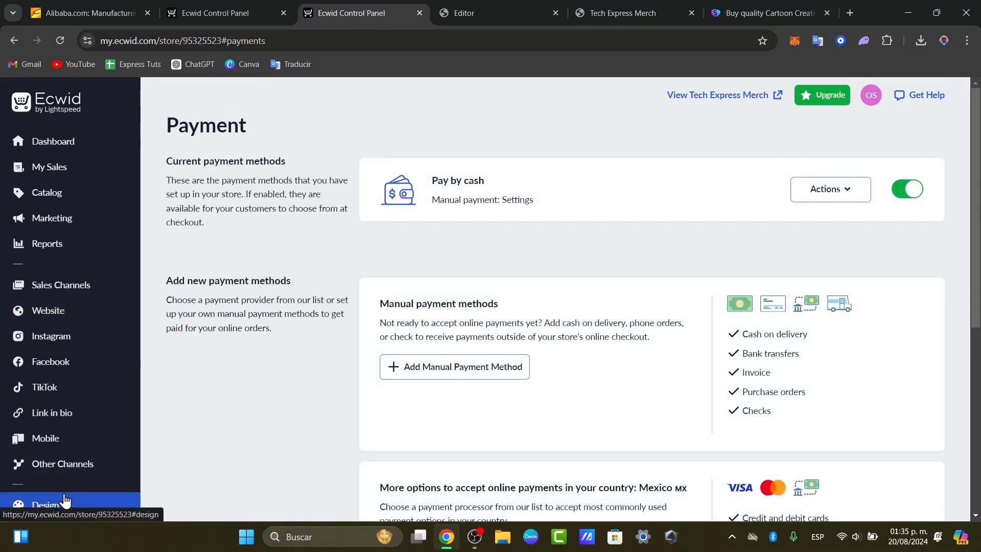
pyautogui.scroll(-3, 592, 438)
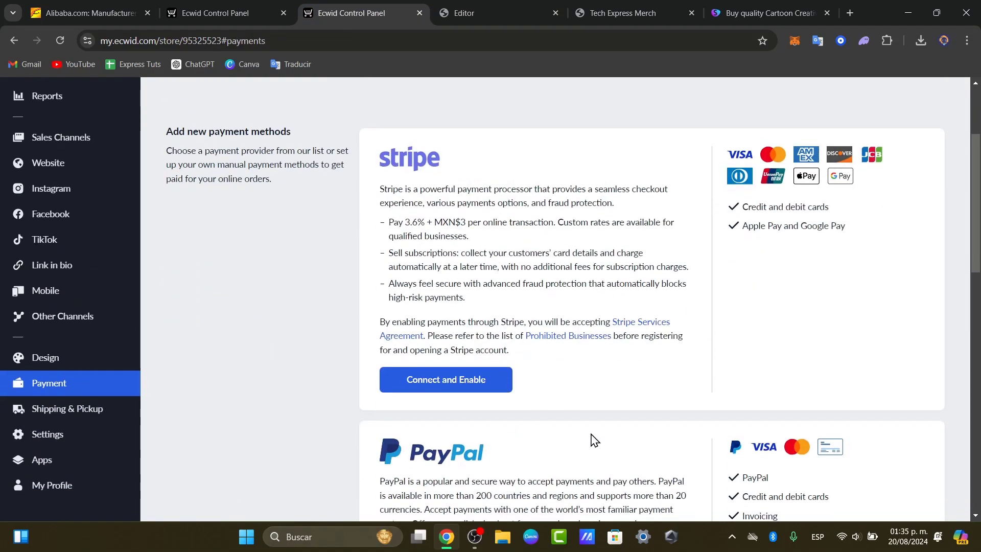
pyautogui.scroll(-6, 501, 383)
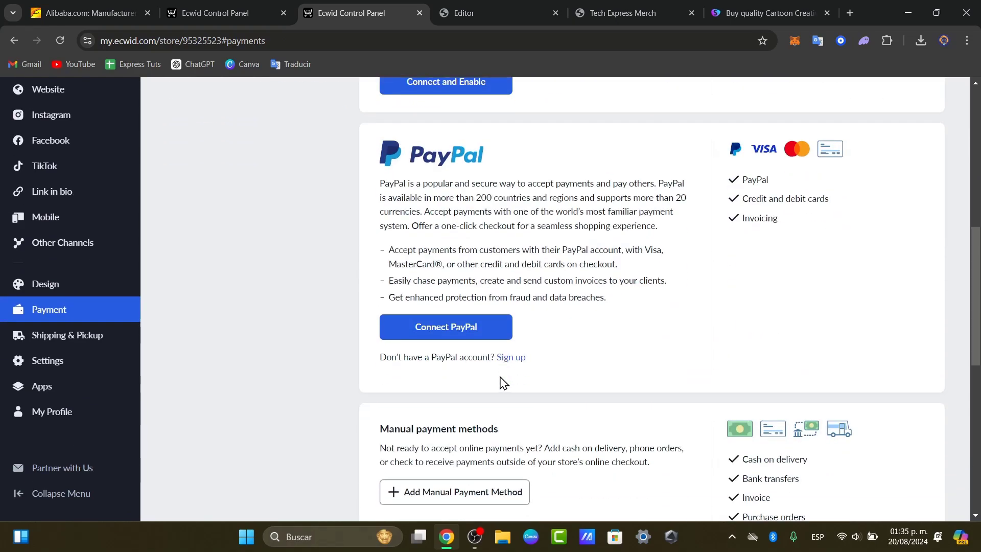
pyautogui.scroll(3, 503, 384)
pyautogui.click(499, 233)
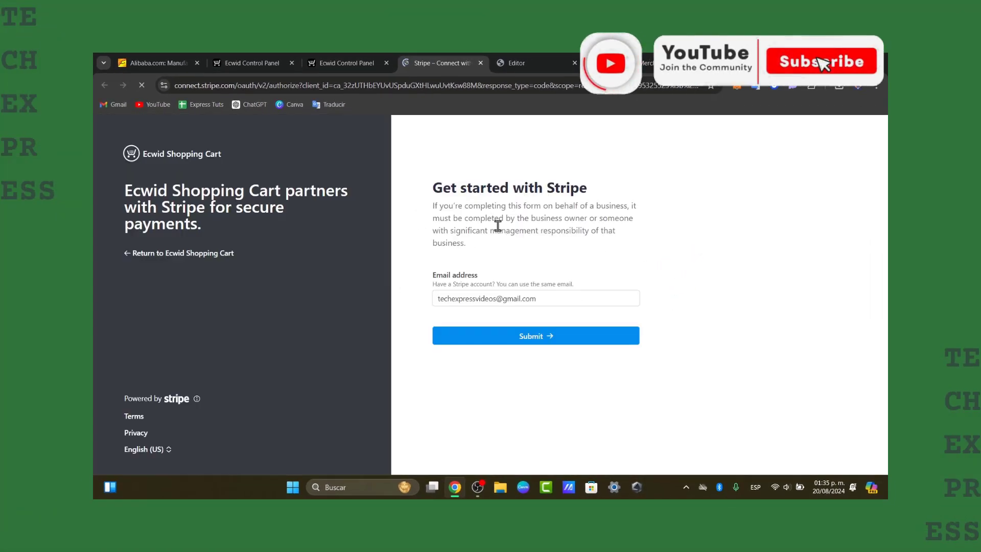
# Replace the prefilled Stripe e-mail with another saved account address and submit it
pyautogui.tripleClick(556, 300)
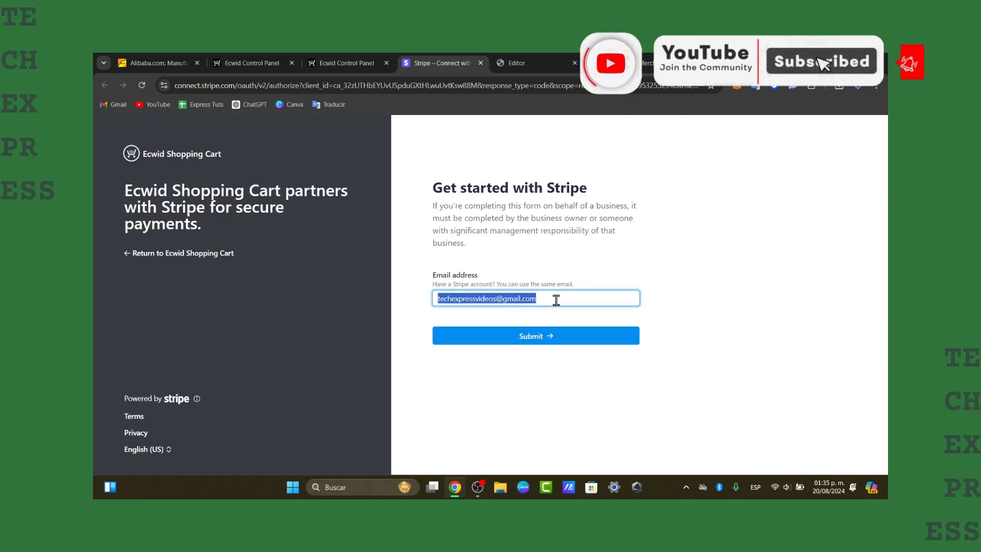
pyautogui.click(544, 325)
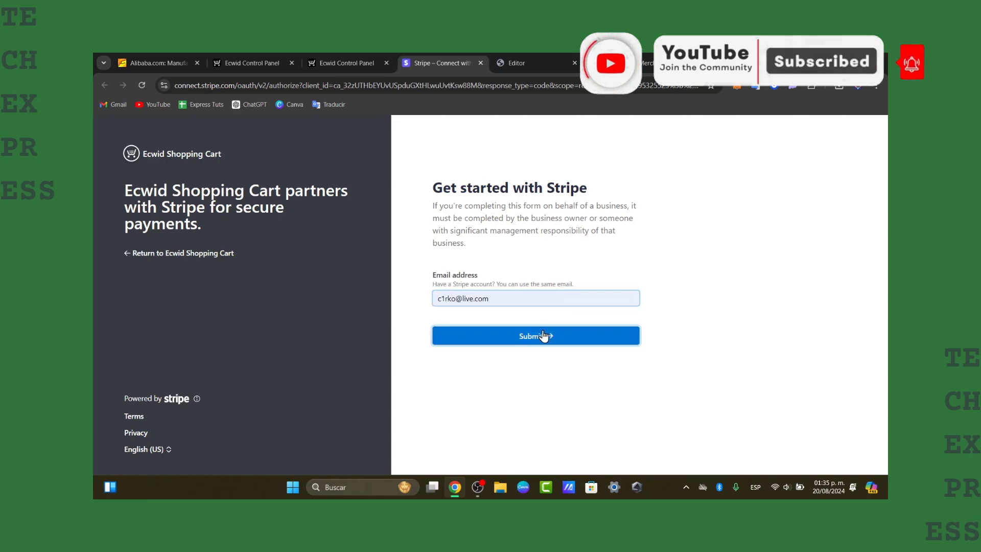
pyautogui.click(543, 335)
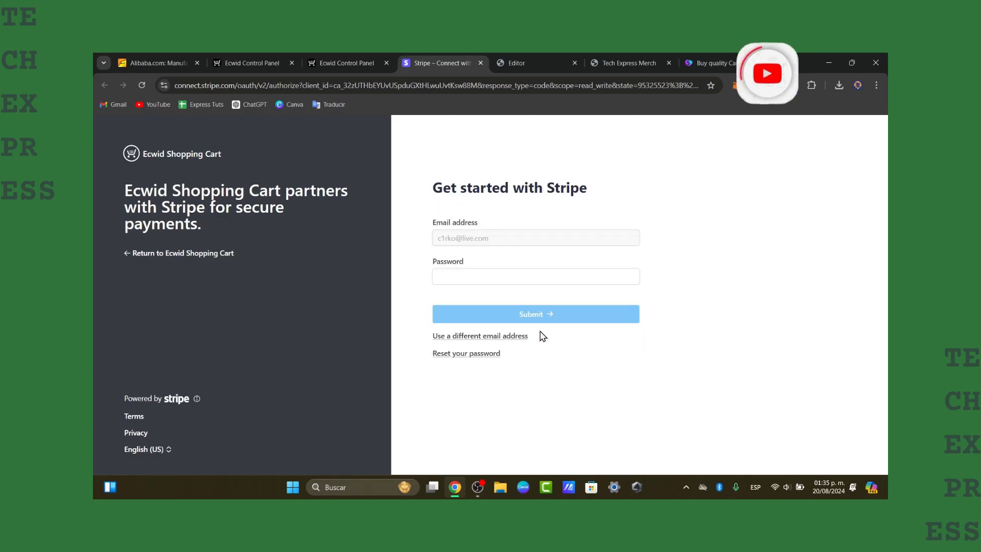